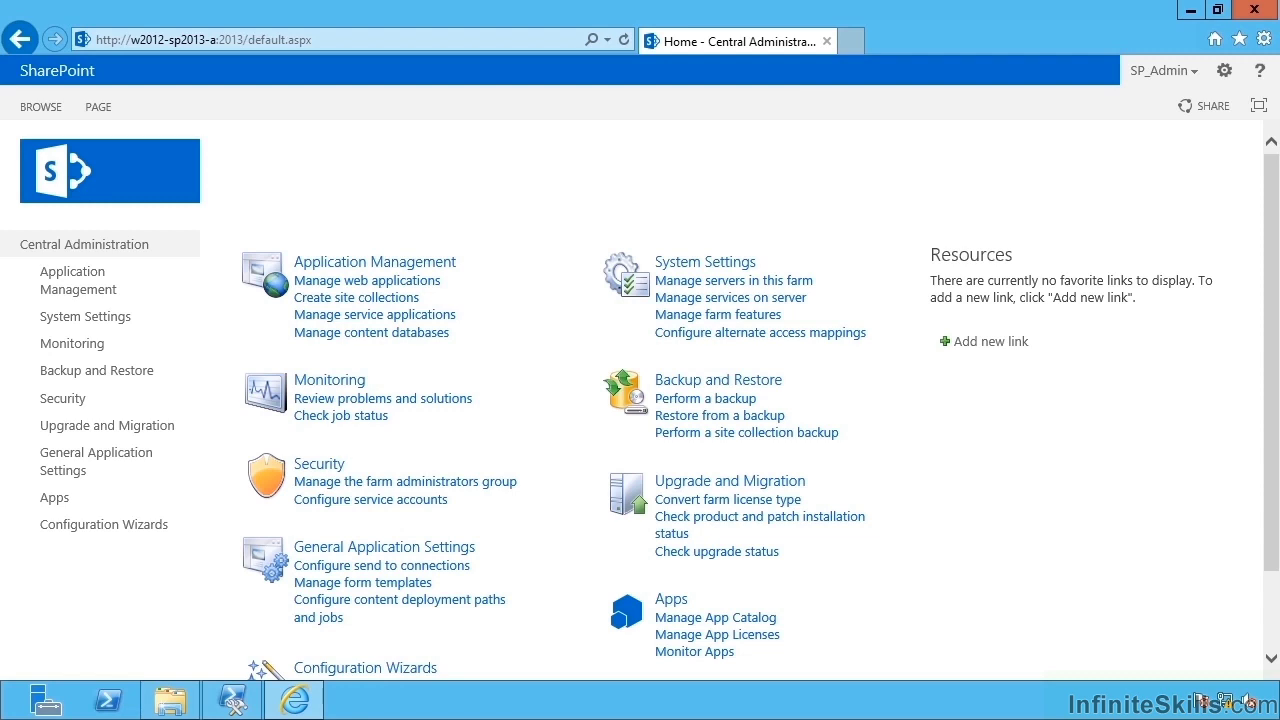
# Open alternate access mappings and switch the collection to SharePoint - intranet.contoso.local80.
pyautogui.click(398, 263)
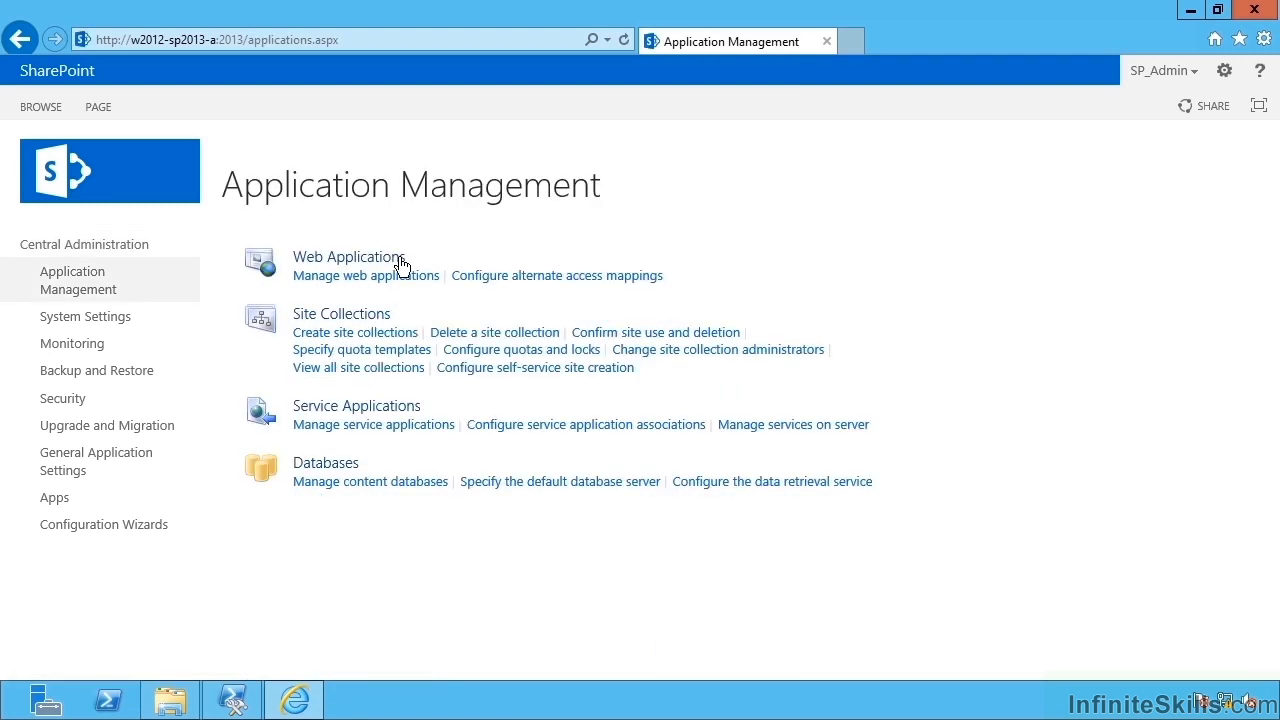
pyautogui.click(519, 276)
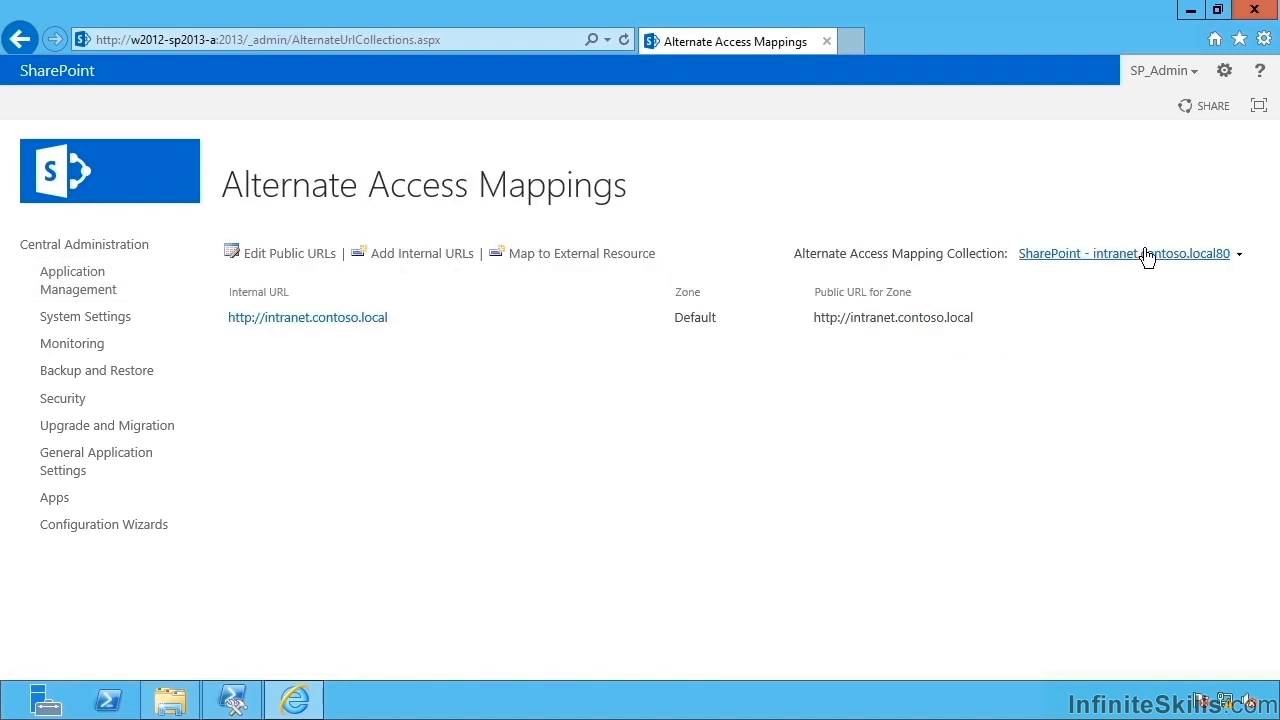
pyautogui.click(1142, 262)
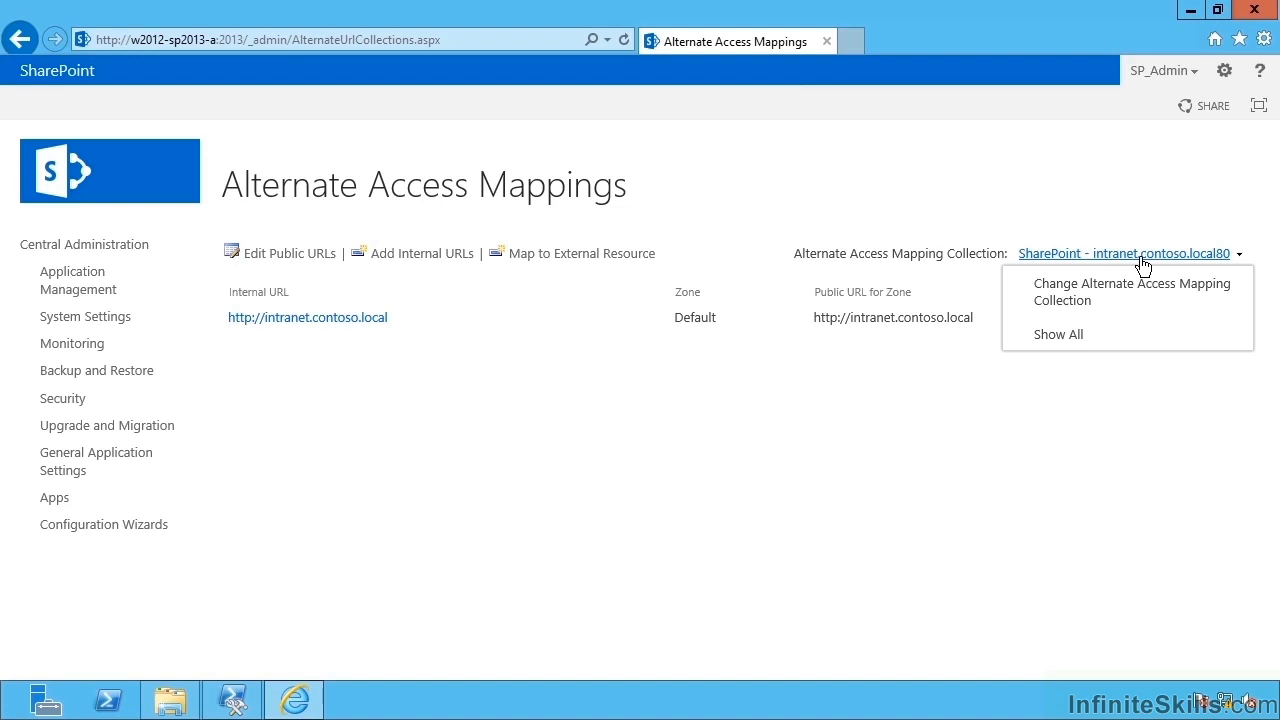
pyautogui.click(1129, 290)
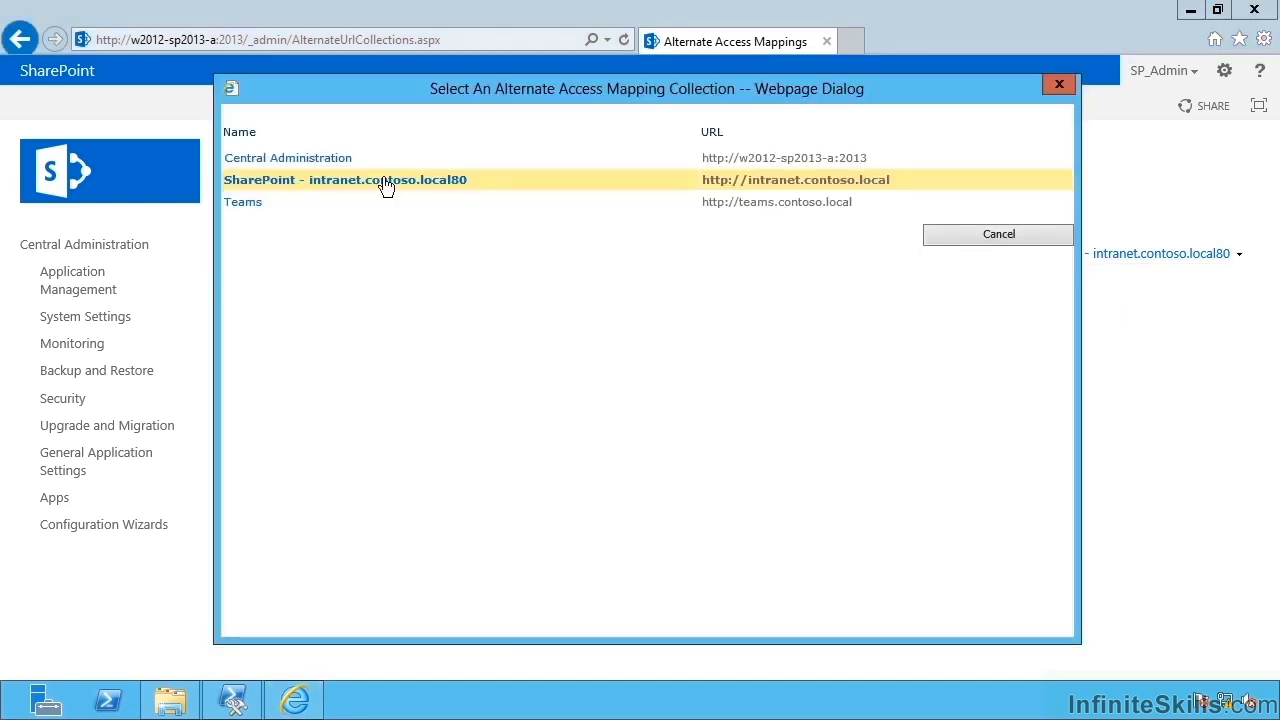
pyautogui.click(272, 188)
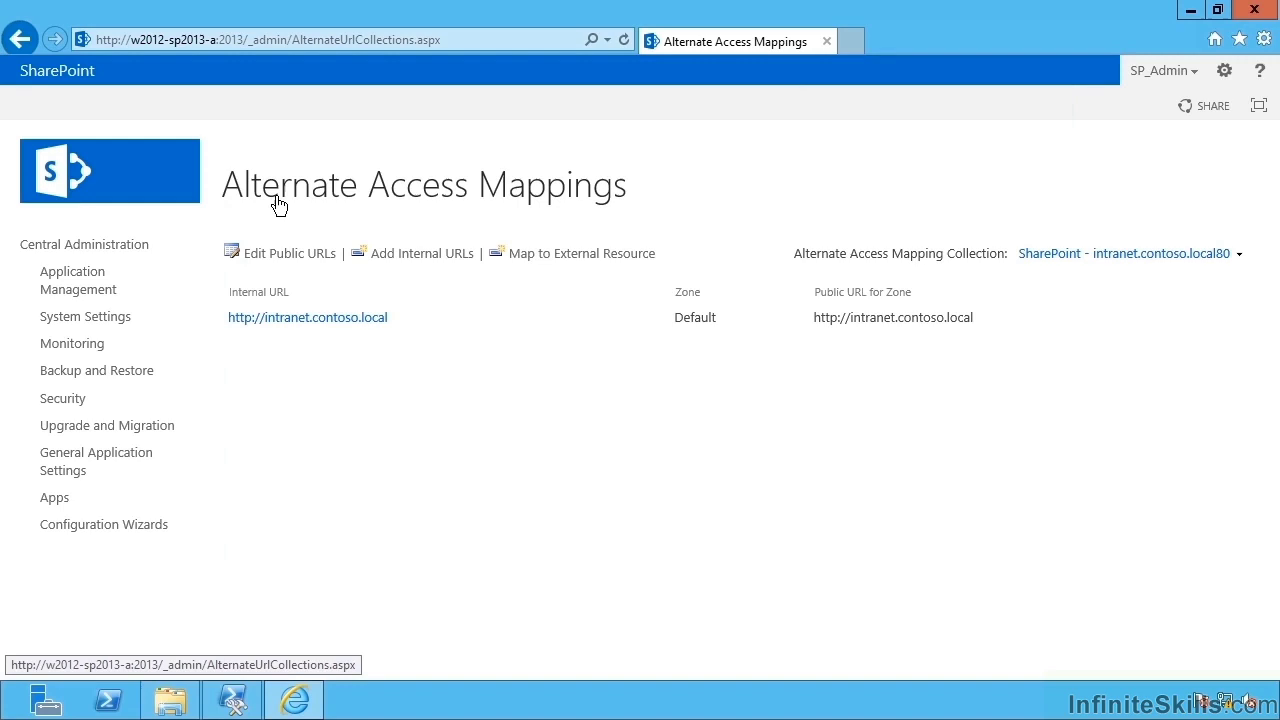
# Open Edit Public Zone URLs and point out the Default, Intranet, Internet and Extranet zones.
pyautogui.click(304, 256)
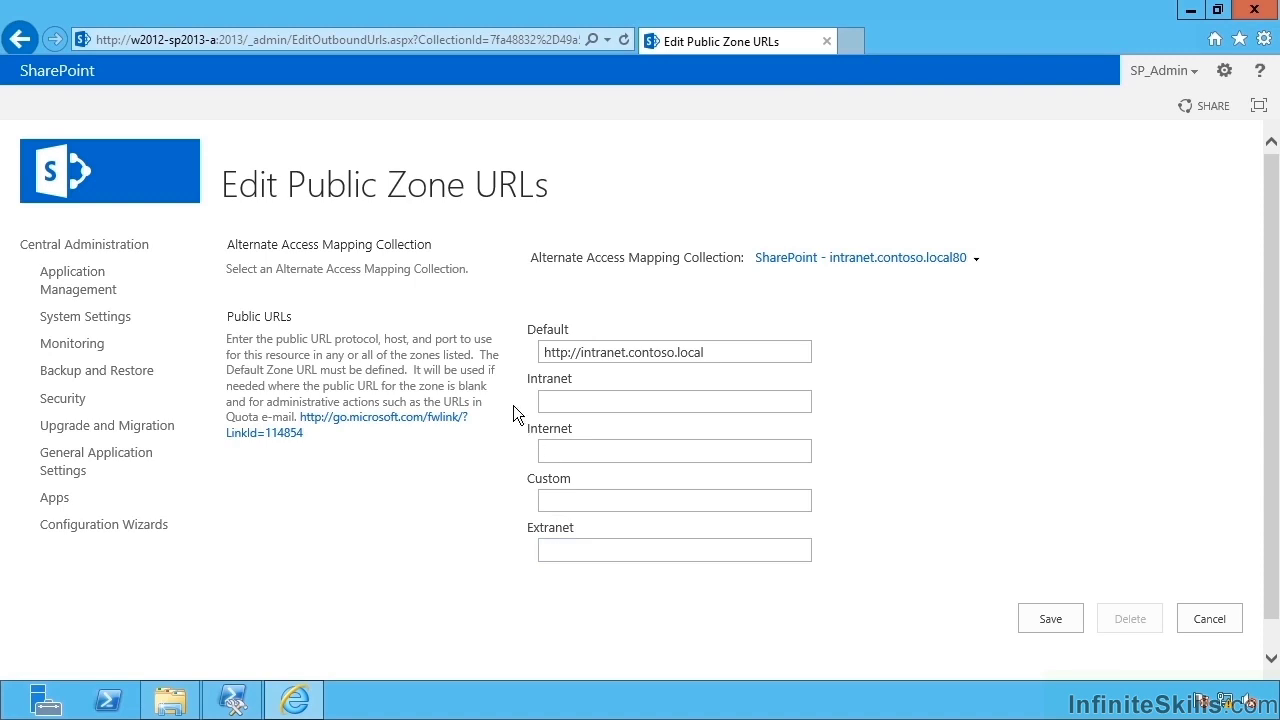
pyautogui.doubleClick(541, 331)
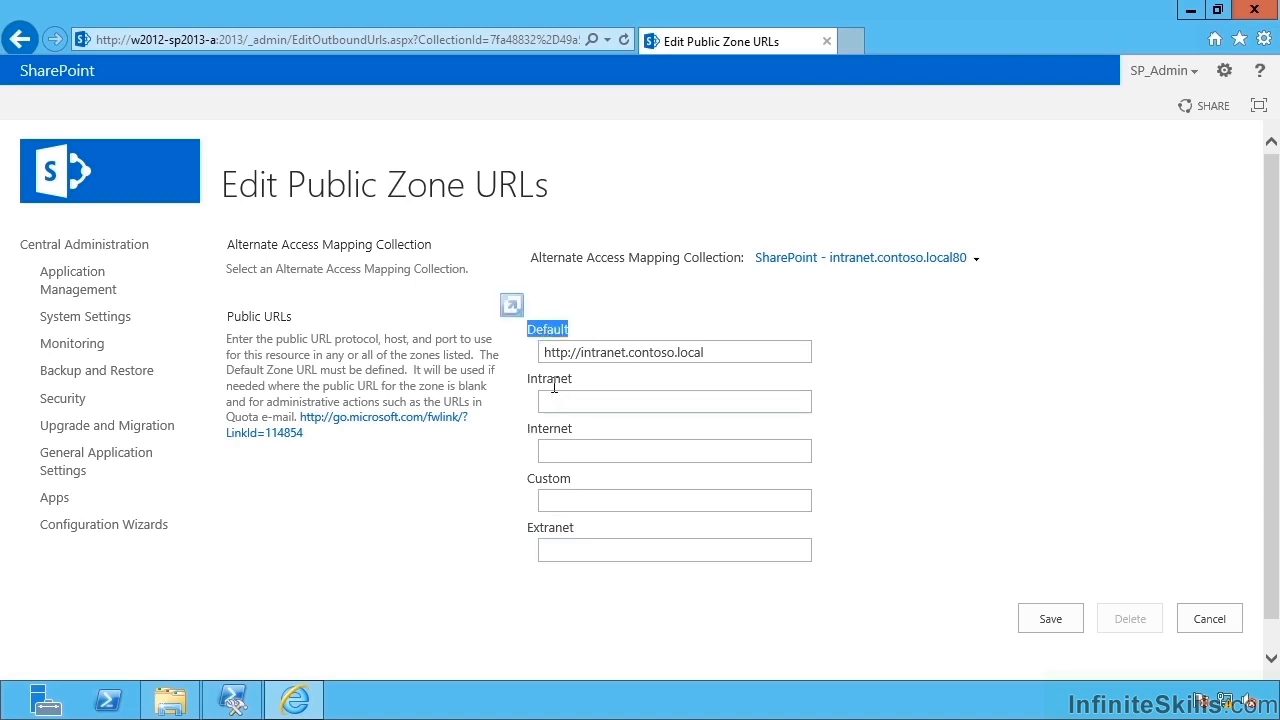
pyautogui.doubleClick(551, 381)
pyautogui.doubleClick(556, 430)
pyautogui.click(560, 528)
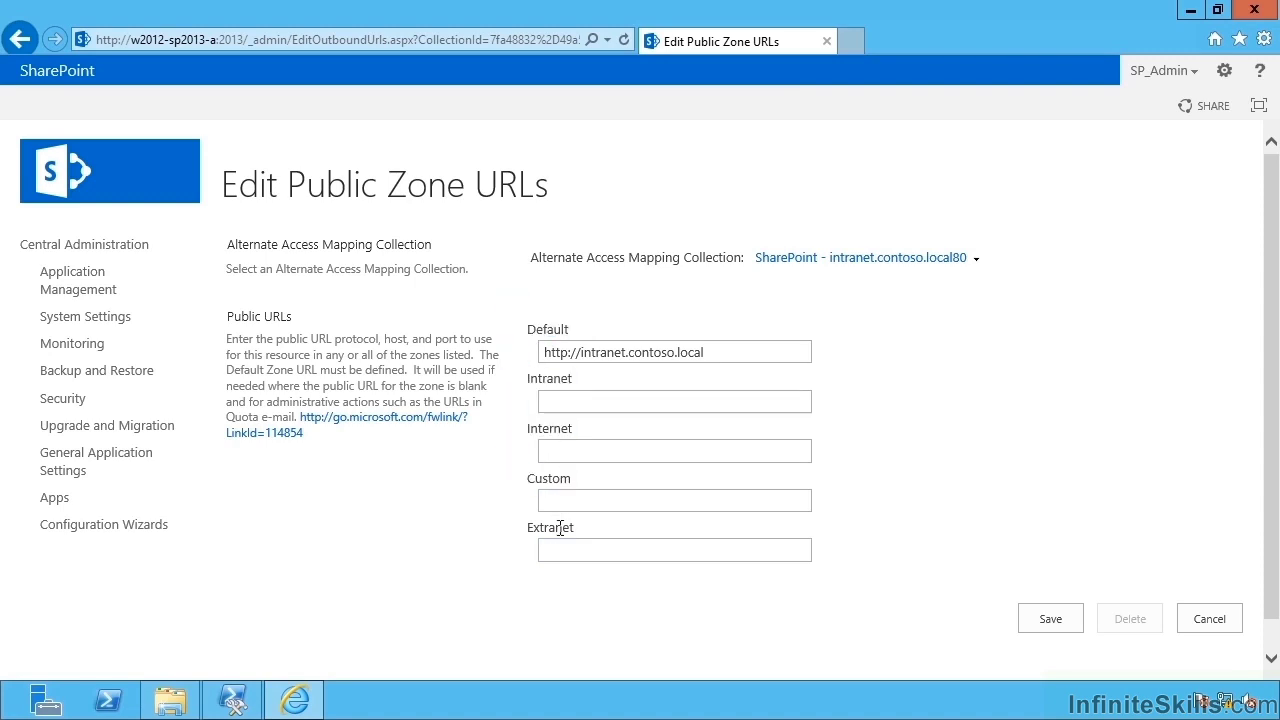
pyautogui.doubleClick(560, 528)
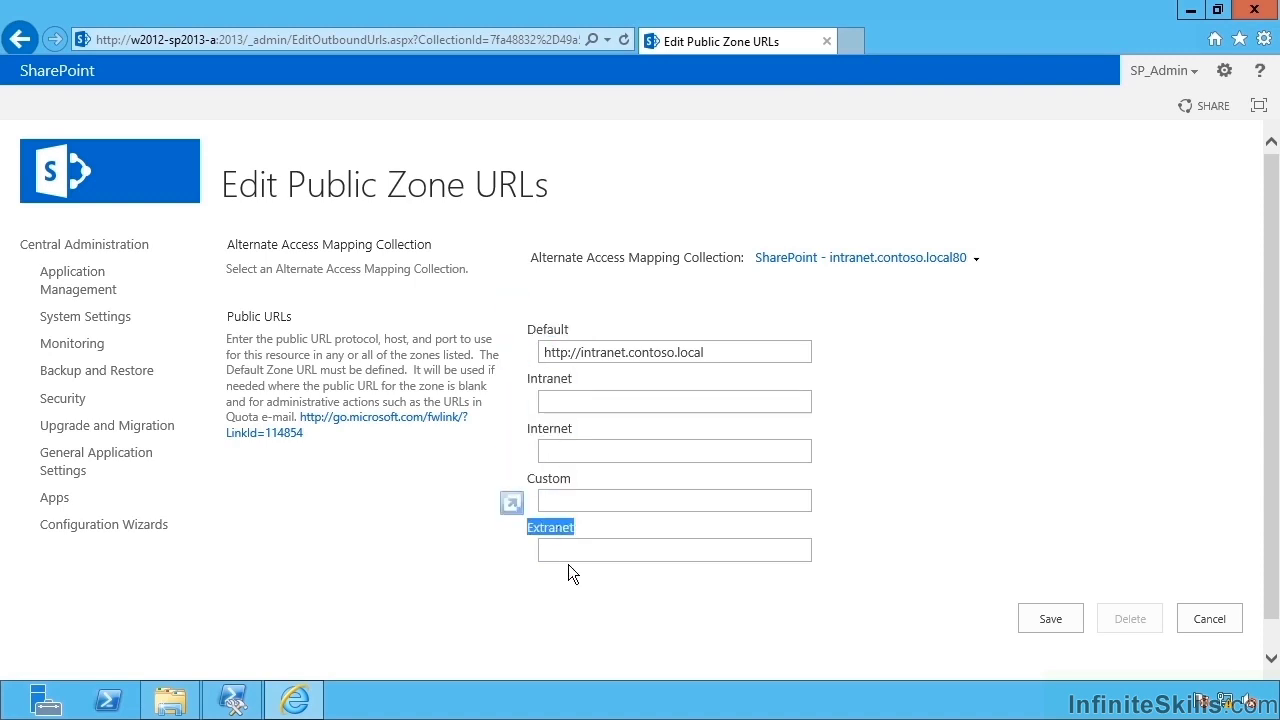
pyautogui.click(555, 405)
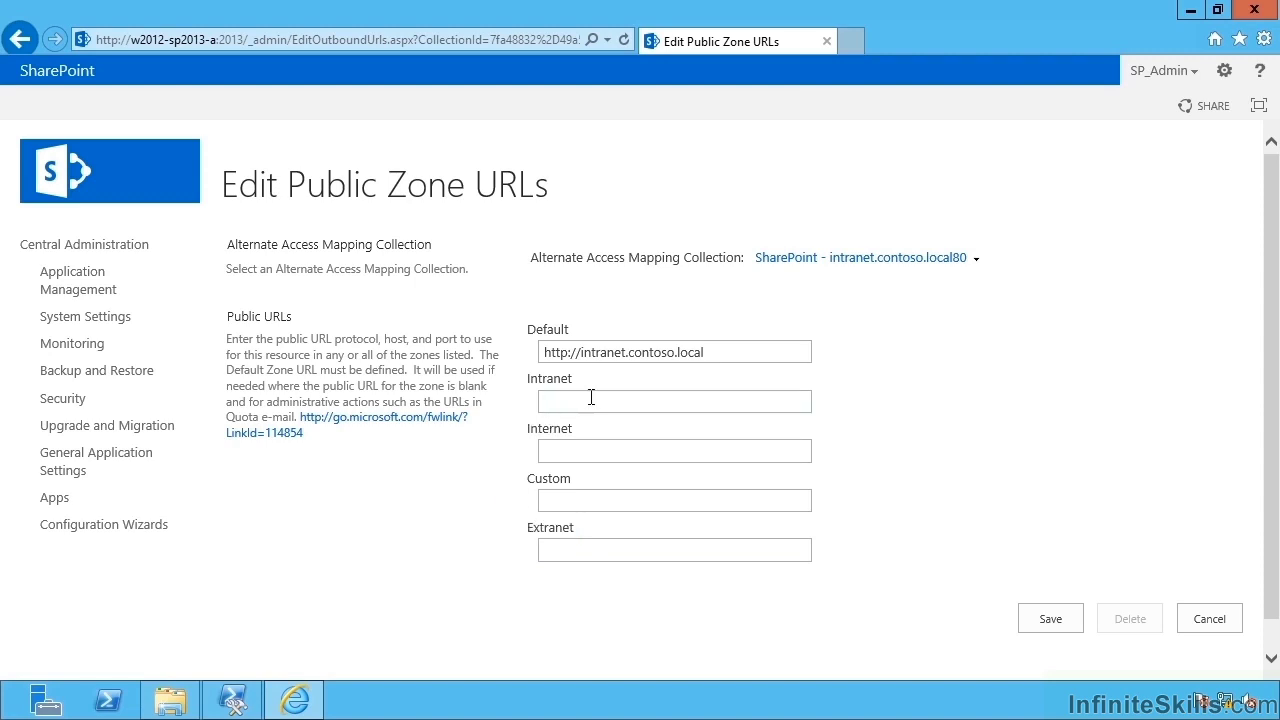
pyautogui.write('https://intranet')
pyautogui.click(1016, 470)
pyautogui.click(1048, 620)
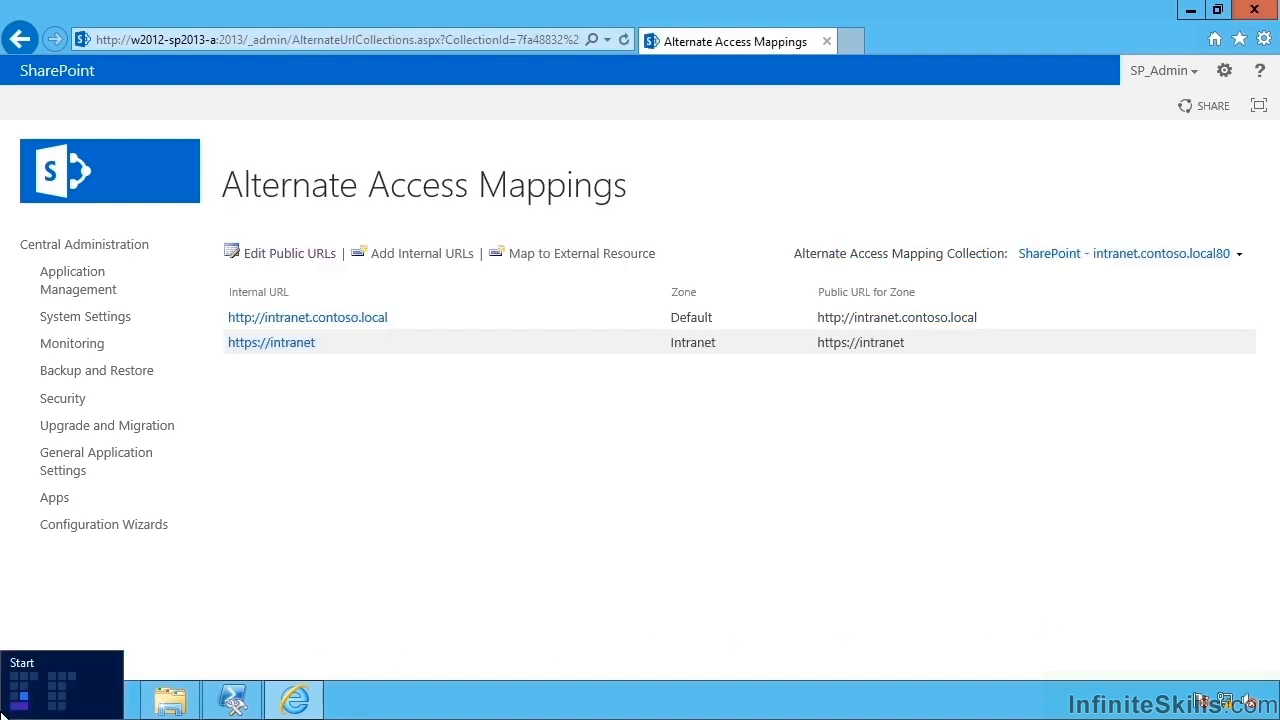
pyautogui.click(6, 714)
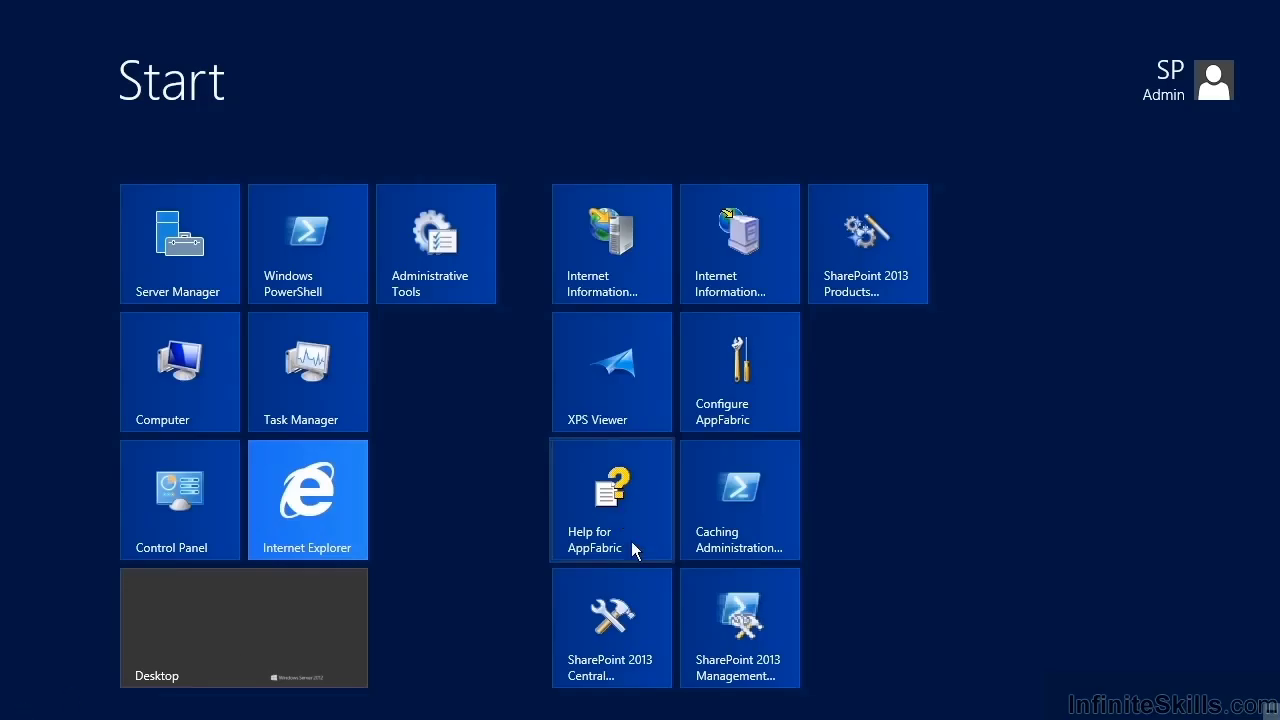
pyautogui.click(614, 251)
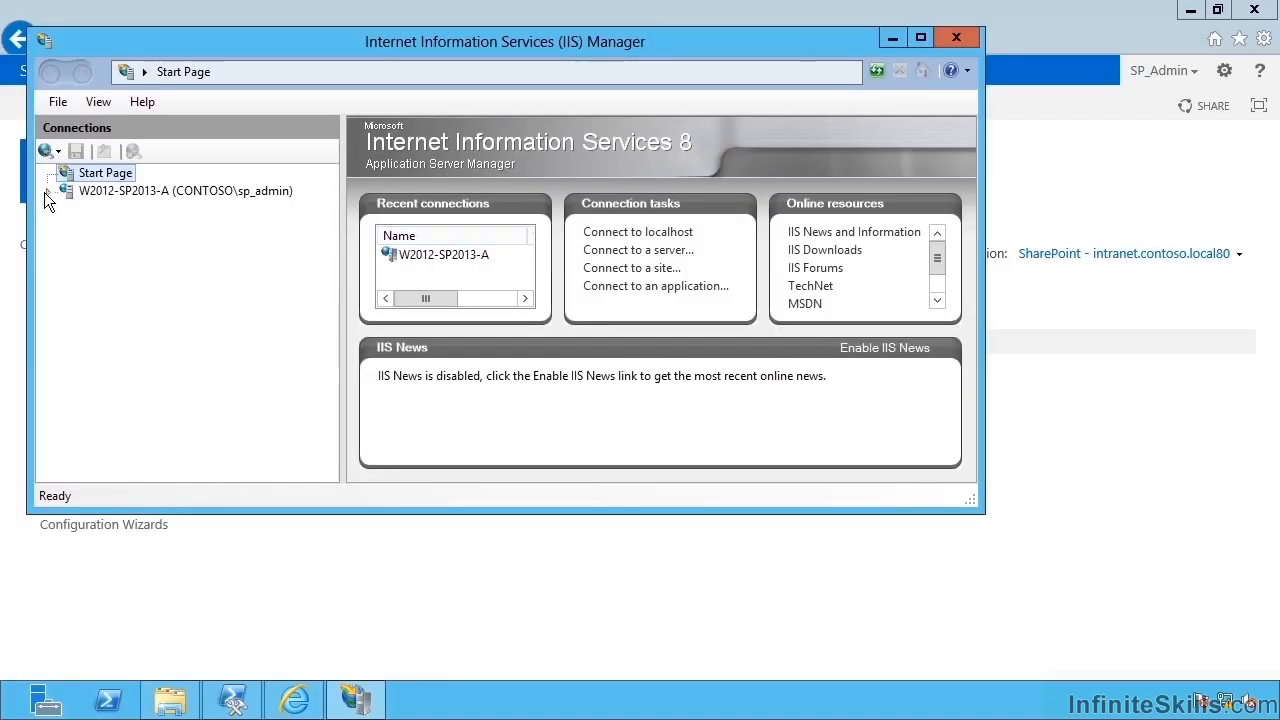
pyautogui.click(47, 191)
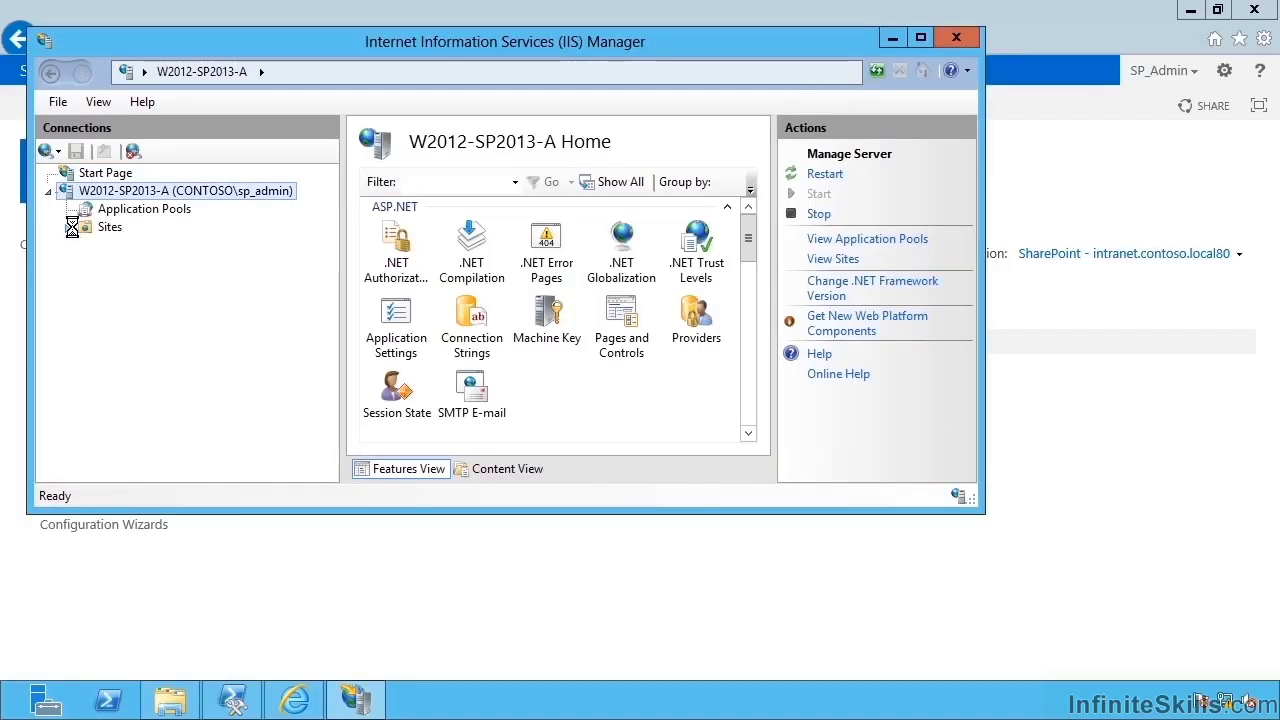
pyautogui.click(66, 228)
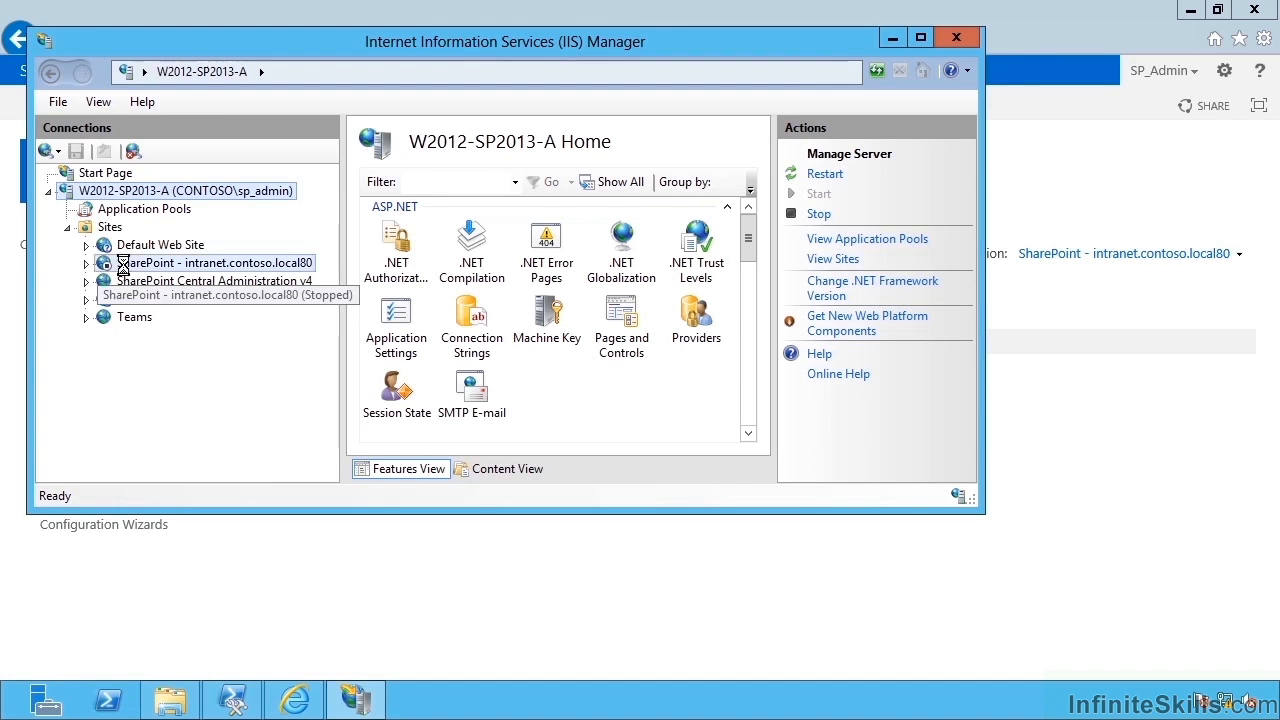
pyautogui.rightClick(124, 263)
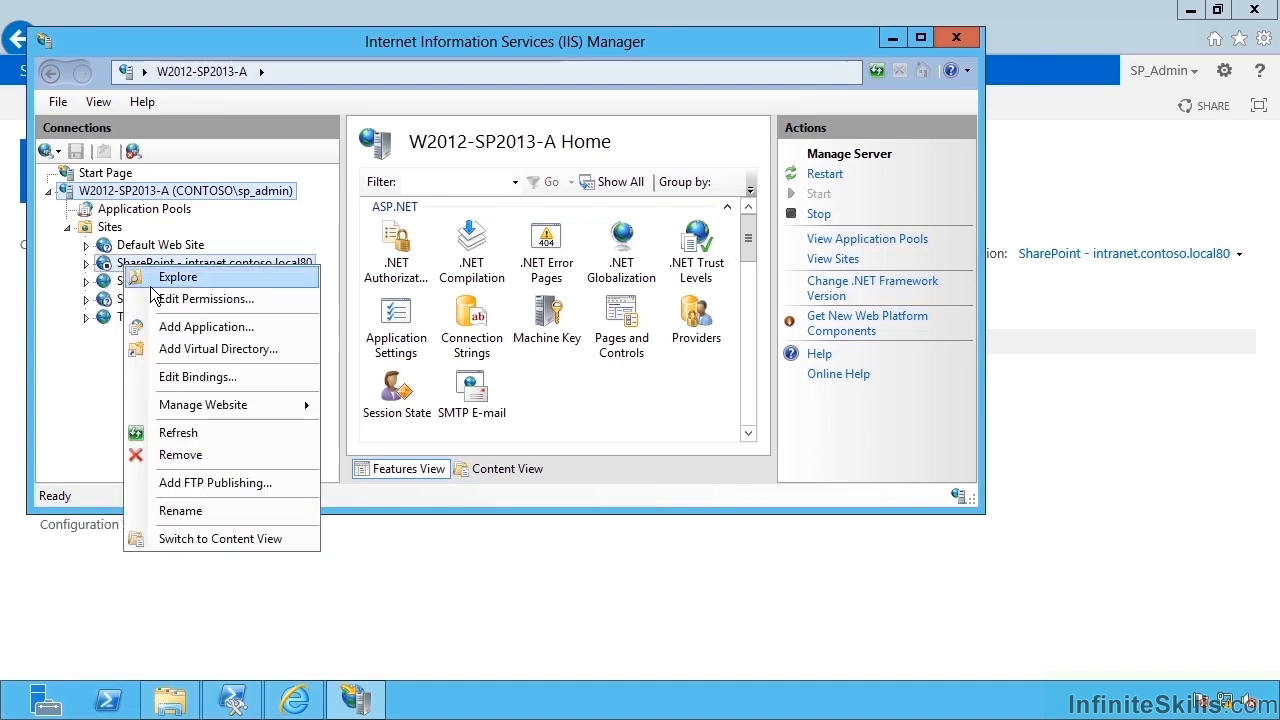
pyautogui.click(242, 379)
pyautogui.click(319, 159)
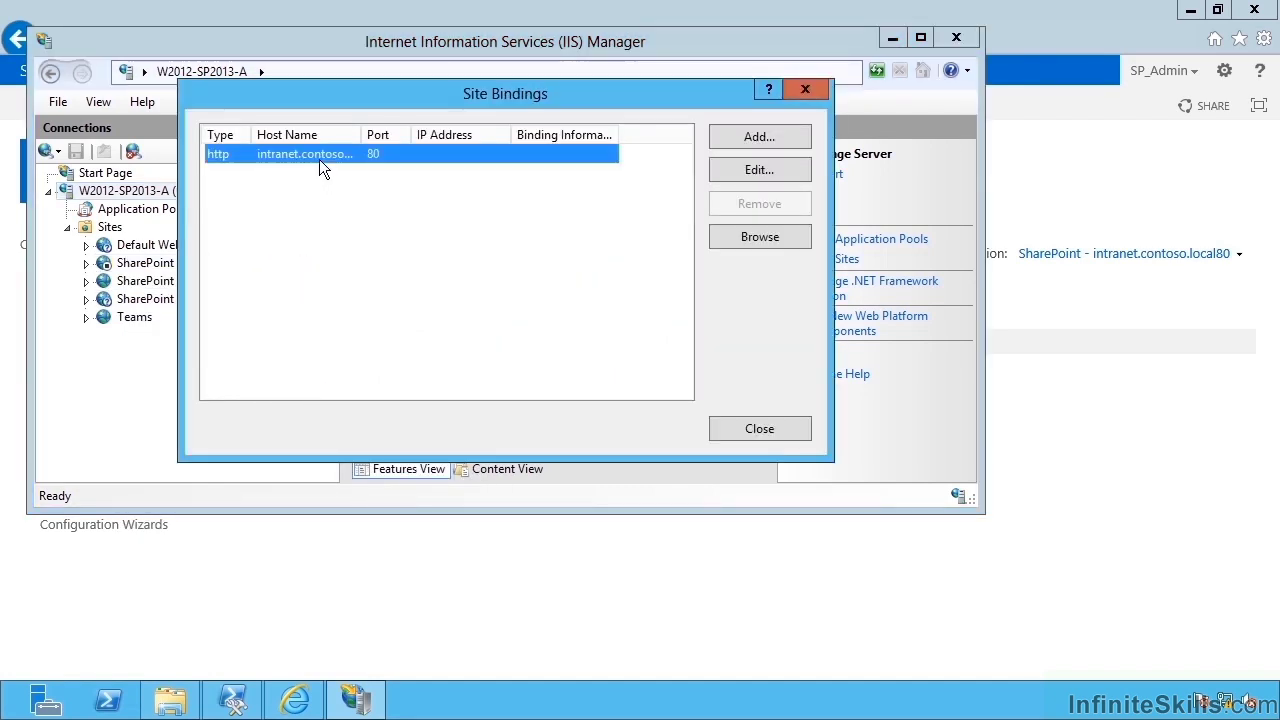
pyautogui.doubleClick(361, 135)
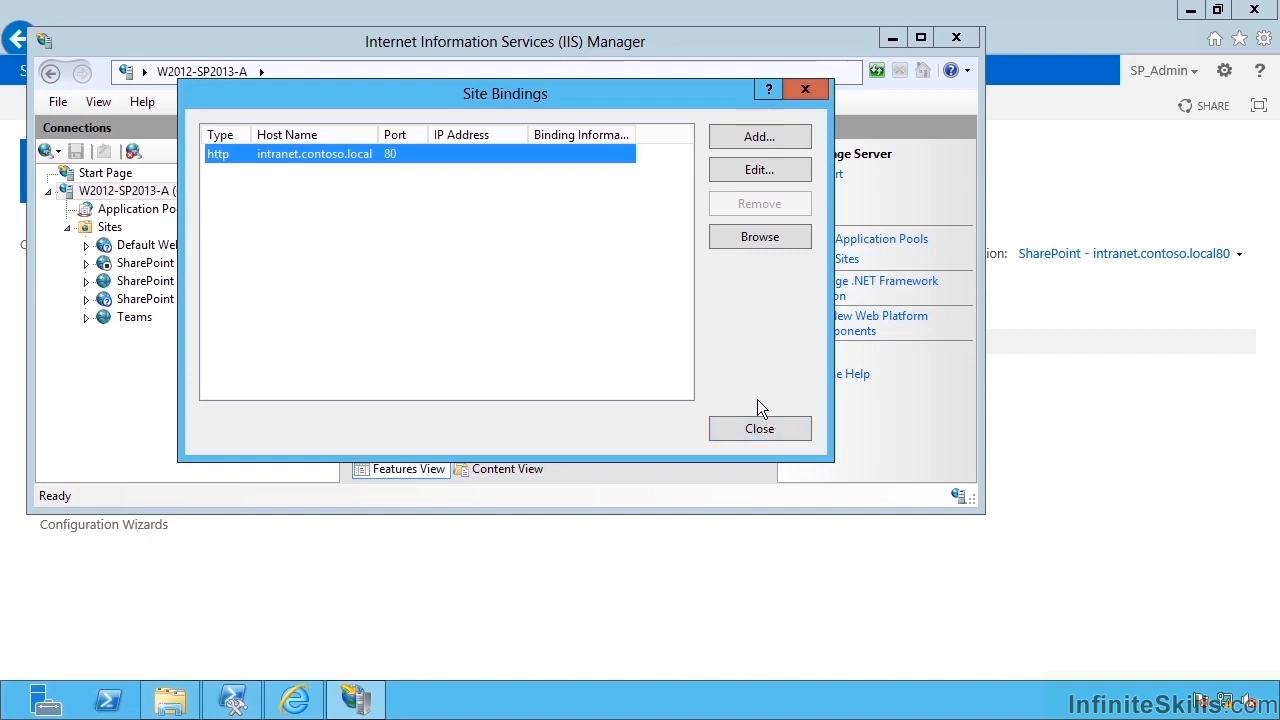
pyautogui.click(779, 136)
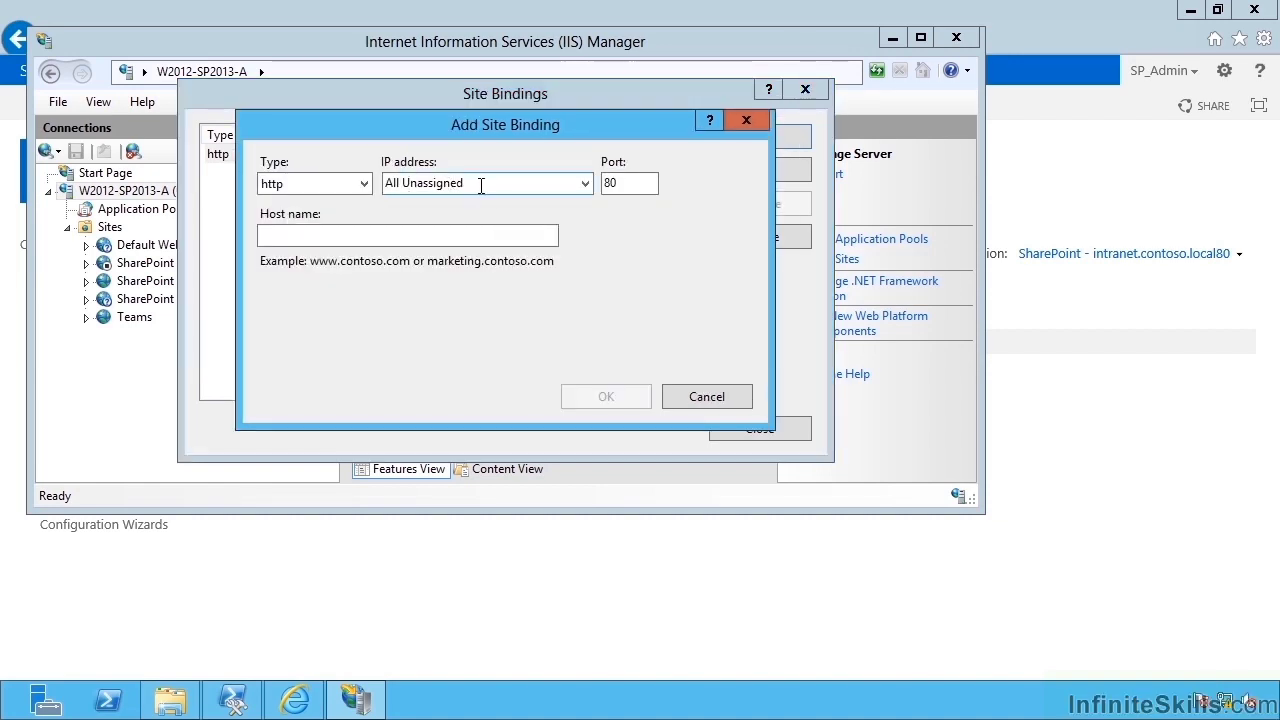
pyautogui.click(724, 398)
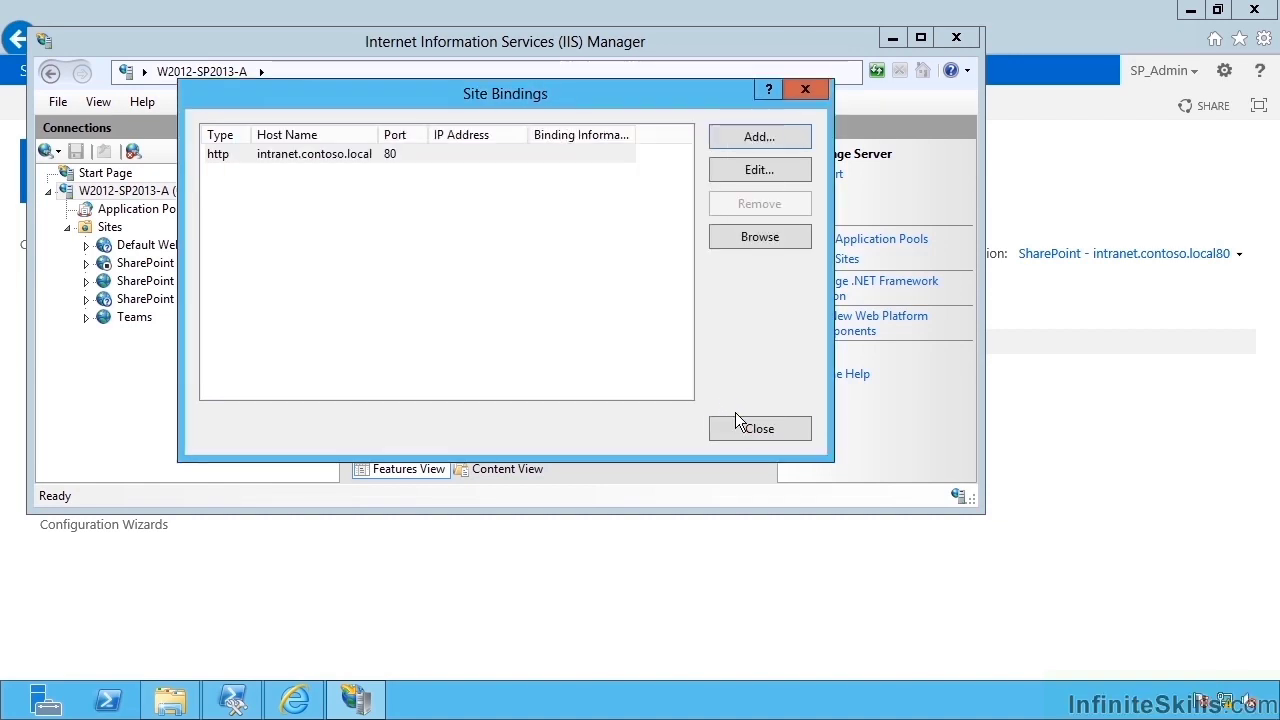
pyautogui.click(748, 429)
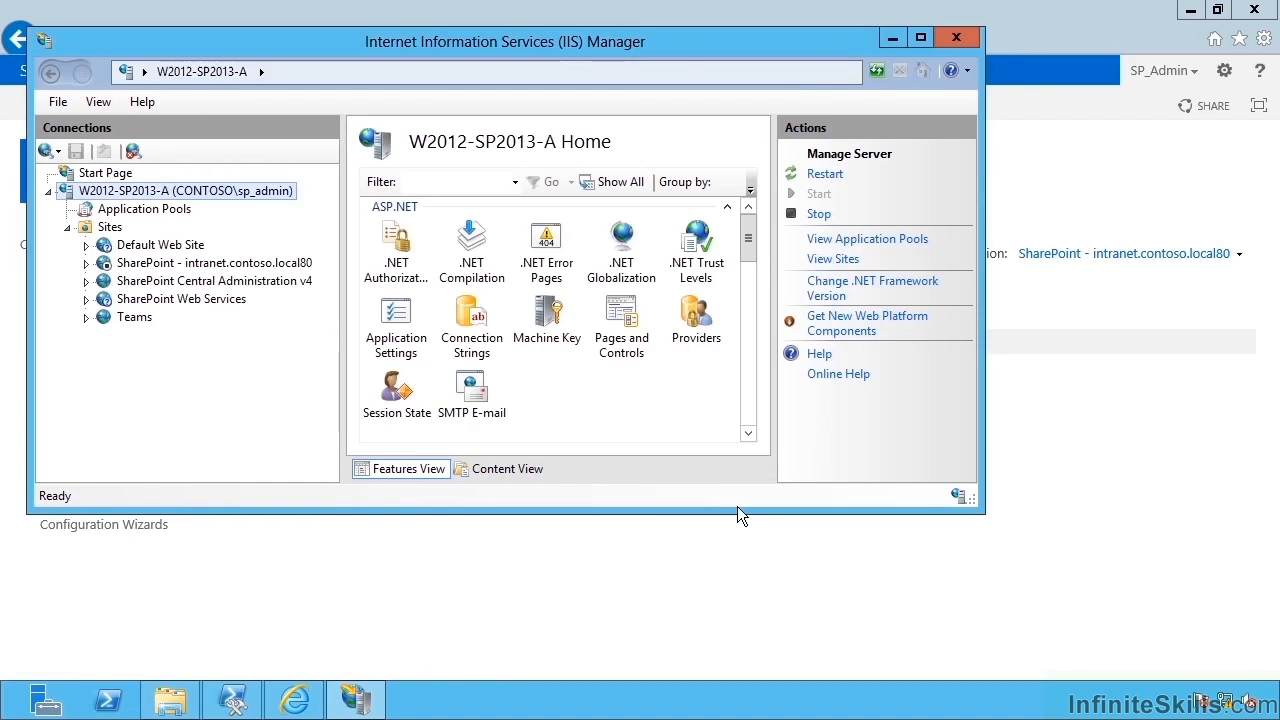
pyautogui.click(764, 561)
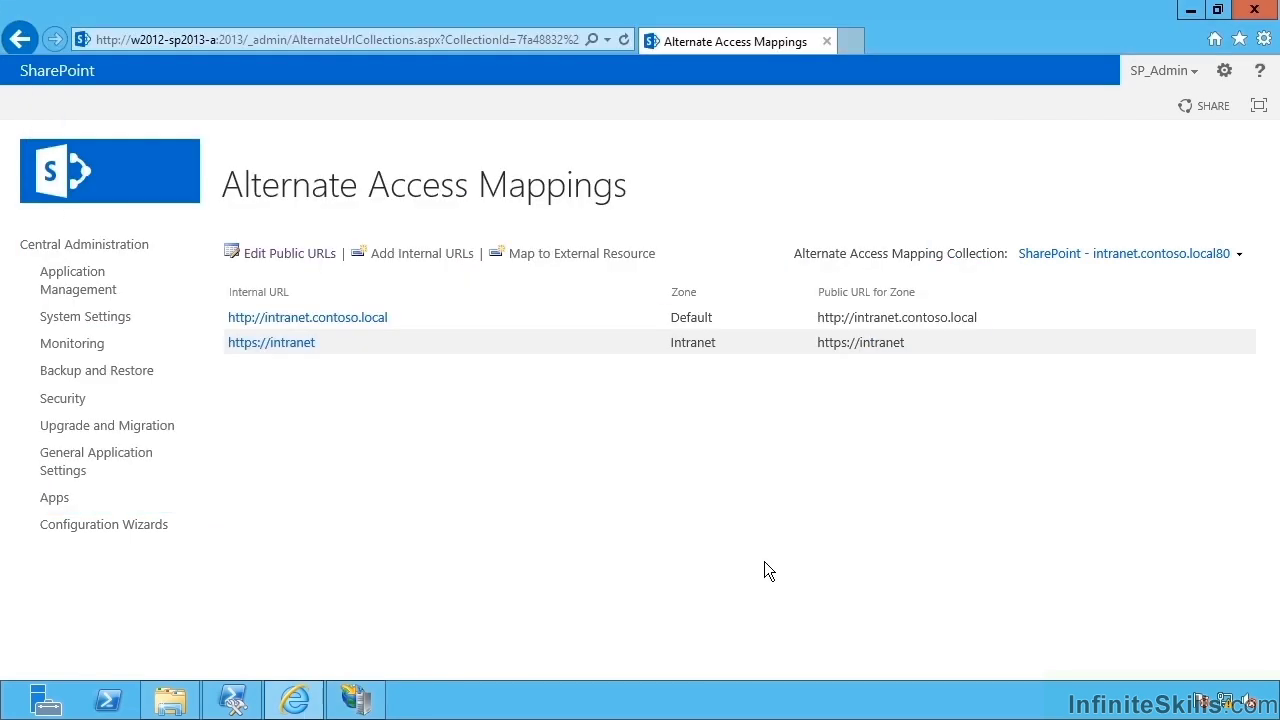
pyautogui.click(100, 290)
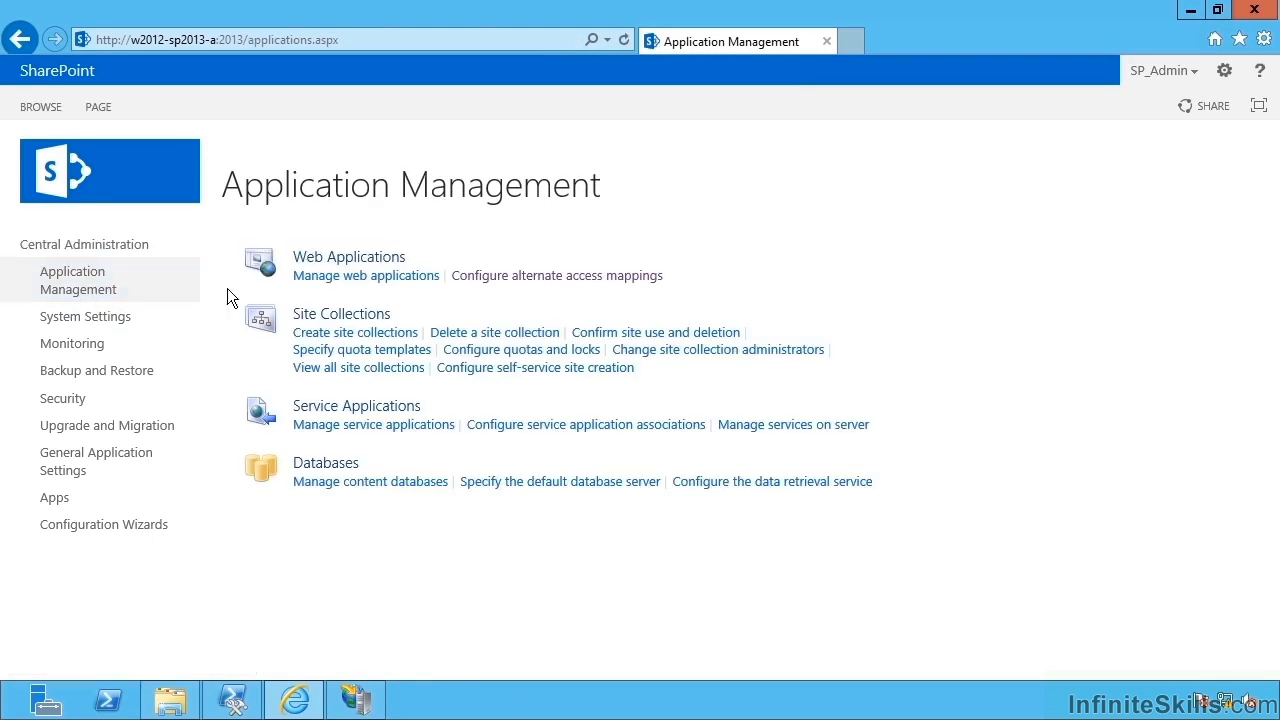
pyautogui.click(305, 278)
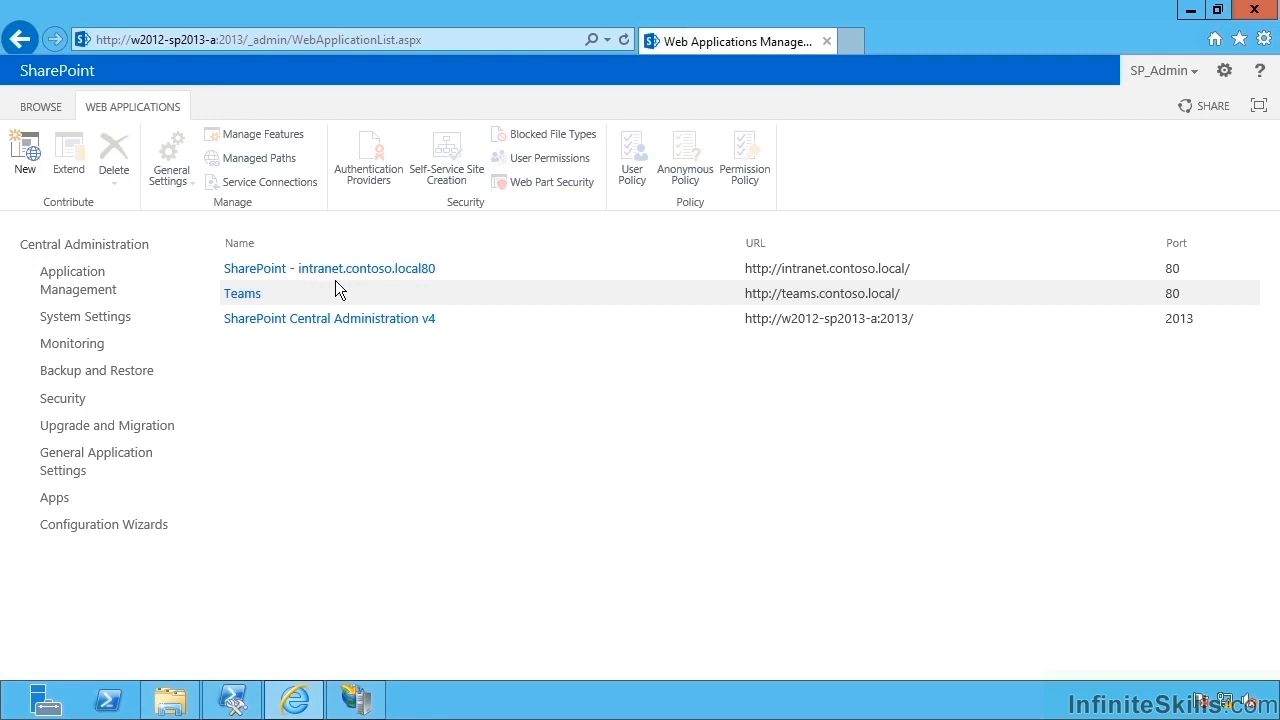
pyautogui.click(460, 266)
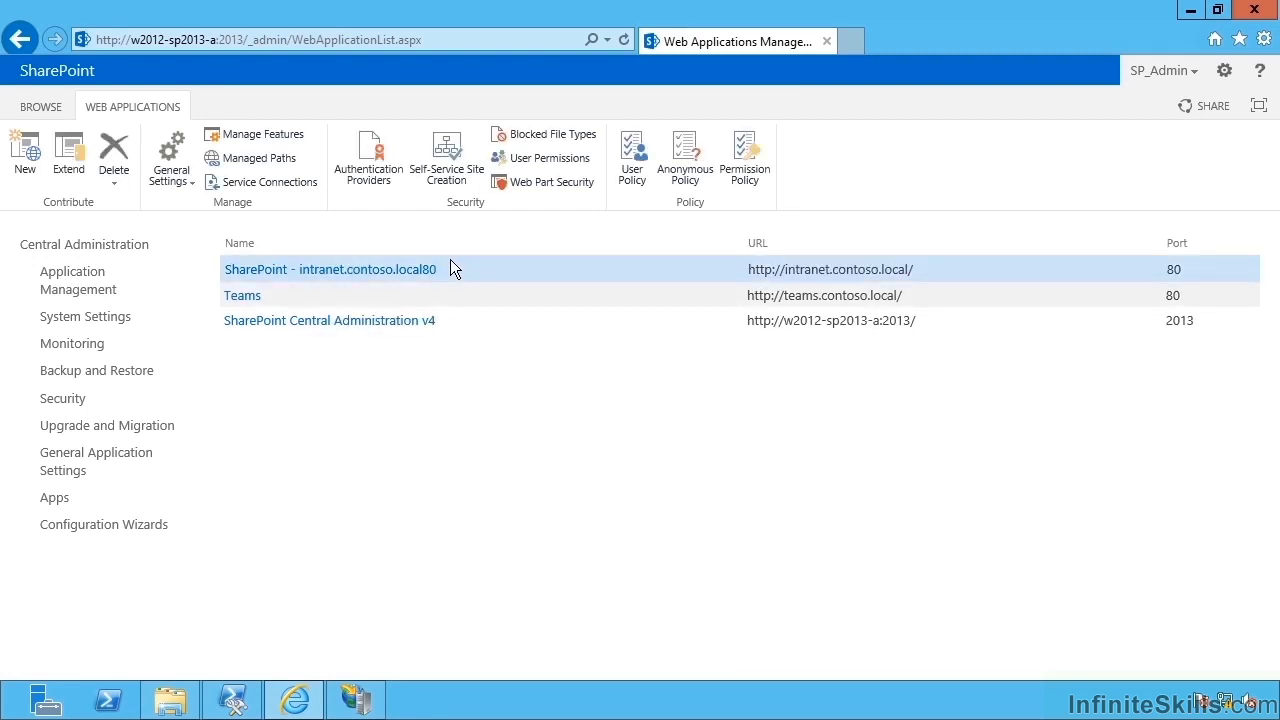
pyautogui.click(369, 172)
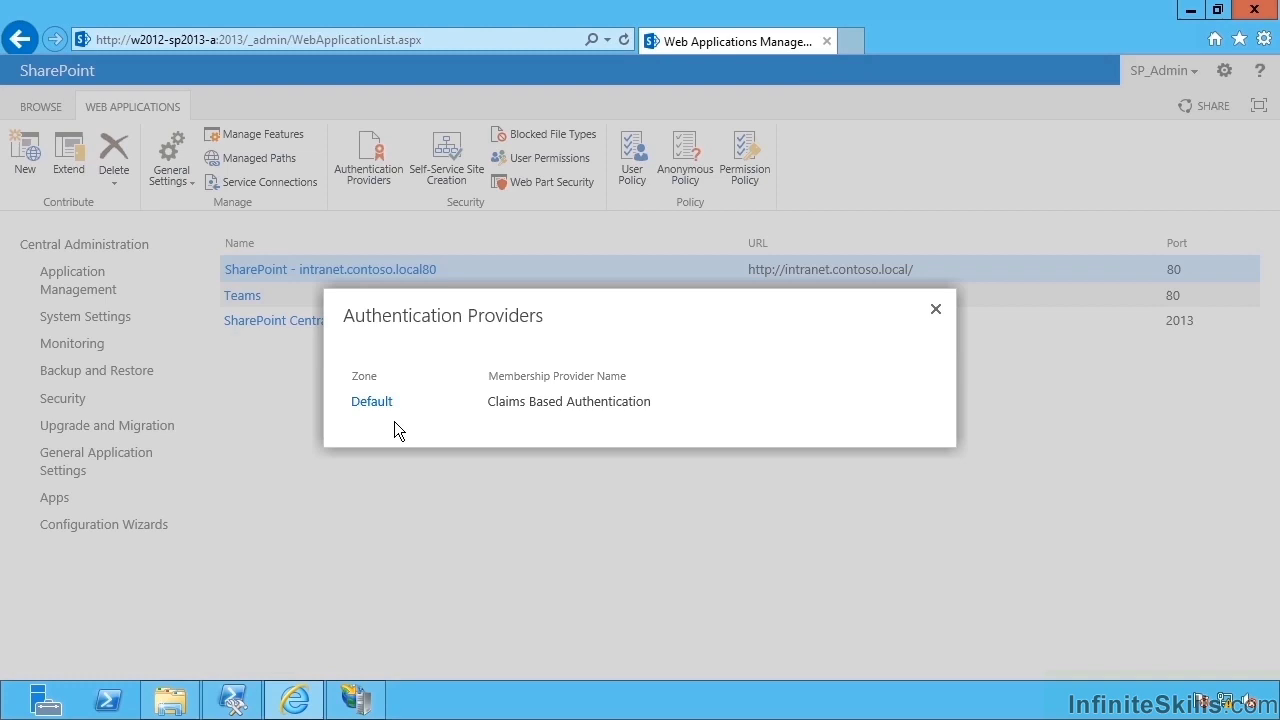
pyautogui.click(936, 310)
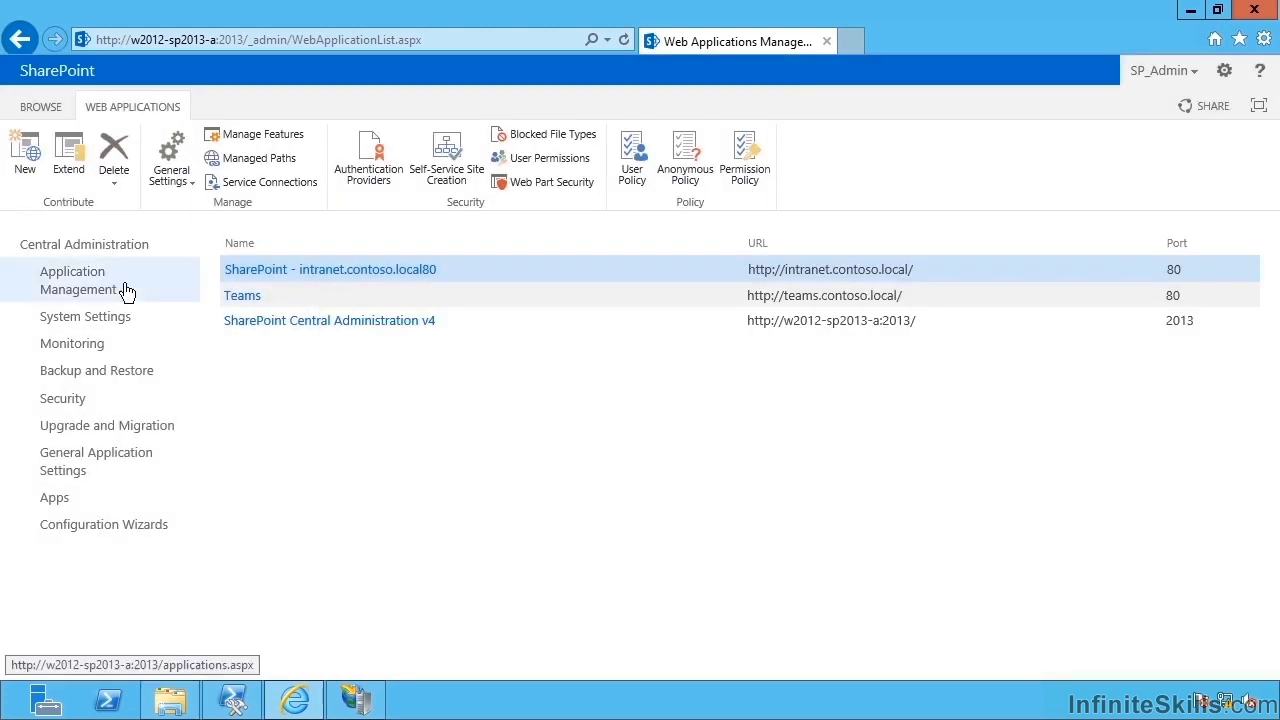
pyautogui.click(88, 290)
pyautogui.click(485, 276)
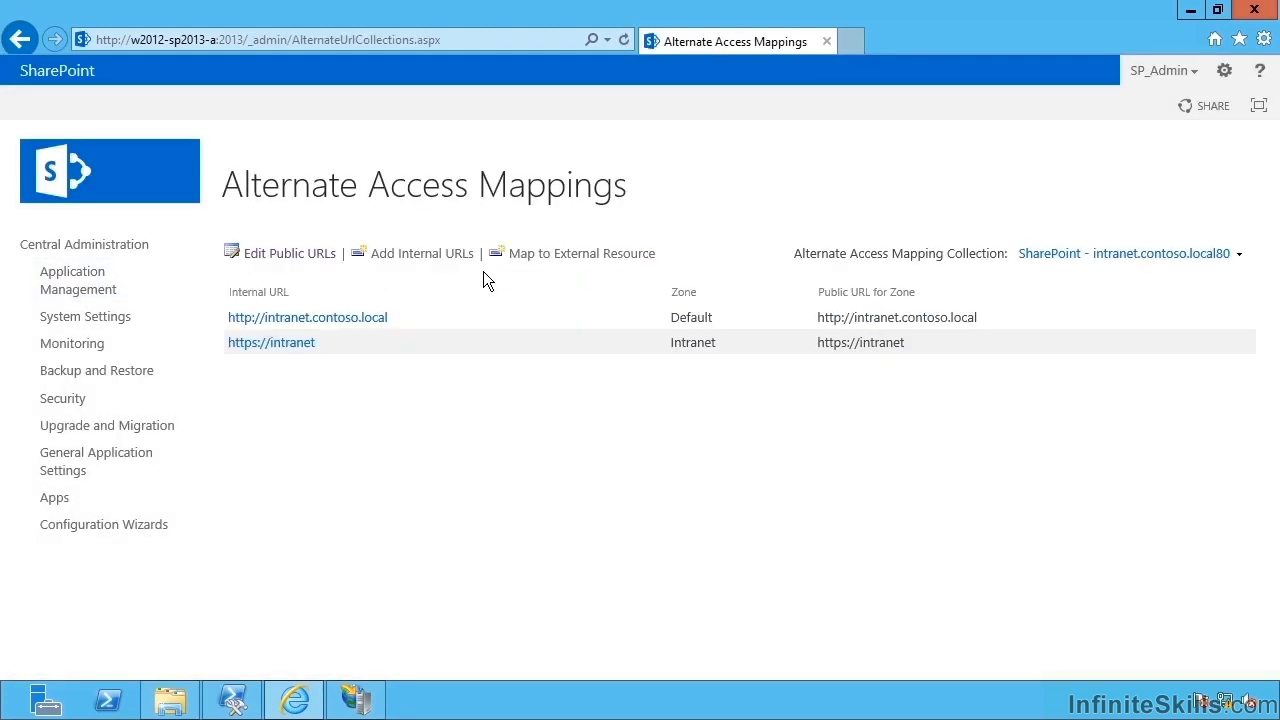
pyautogui.click(290, 257)
pyautogui.moveTo(657, 403); pyautogui.dragTo(541, 402)
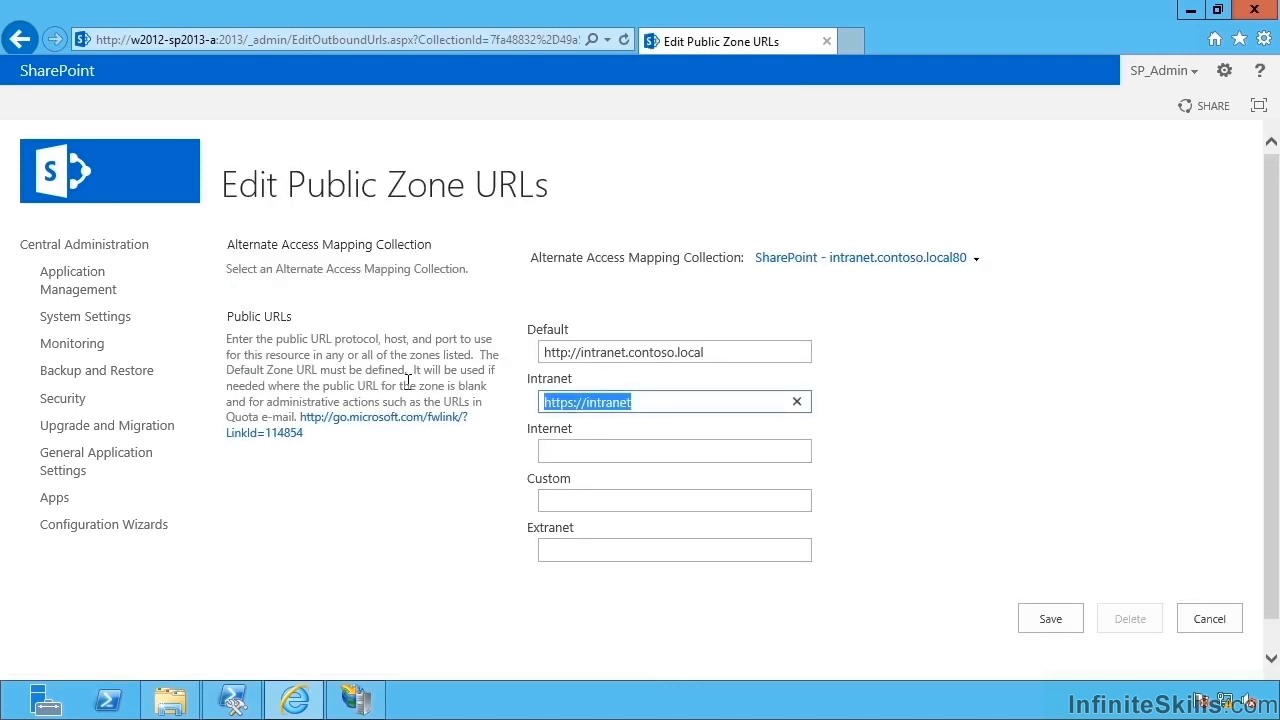
pyautogui.press('BackSpace')
pyautogui.click(1050, 619)
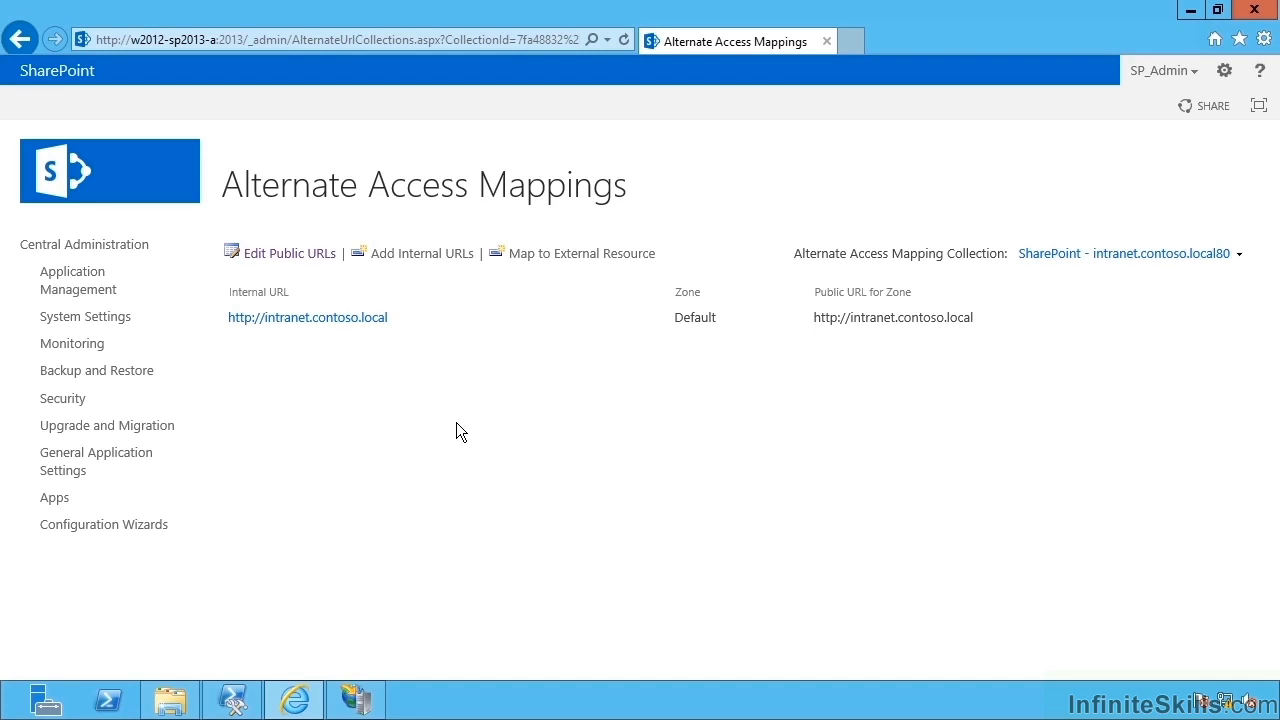
# Select the intranet web application under Manage Web Applications and start extending it.
pyautogui.click(82, 285)
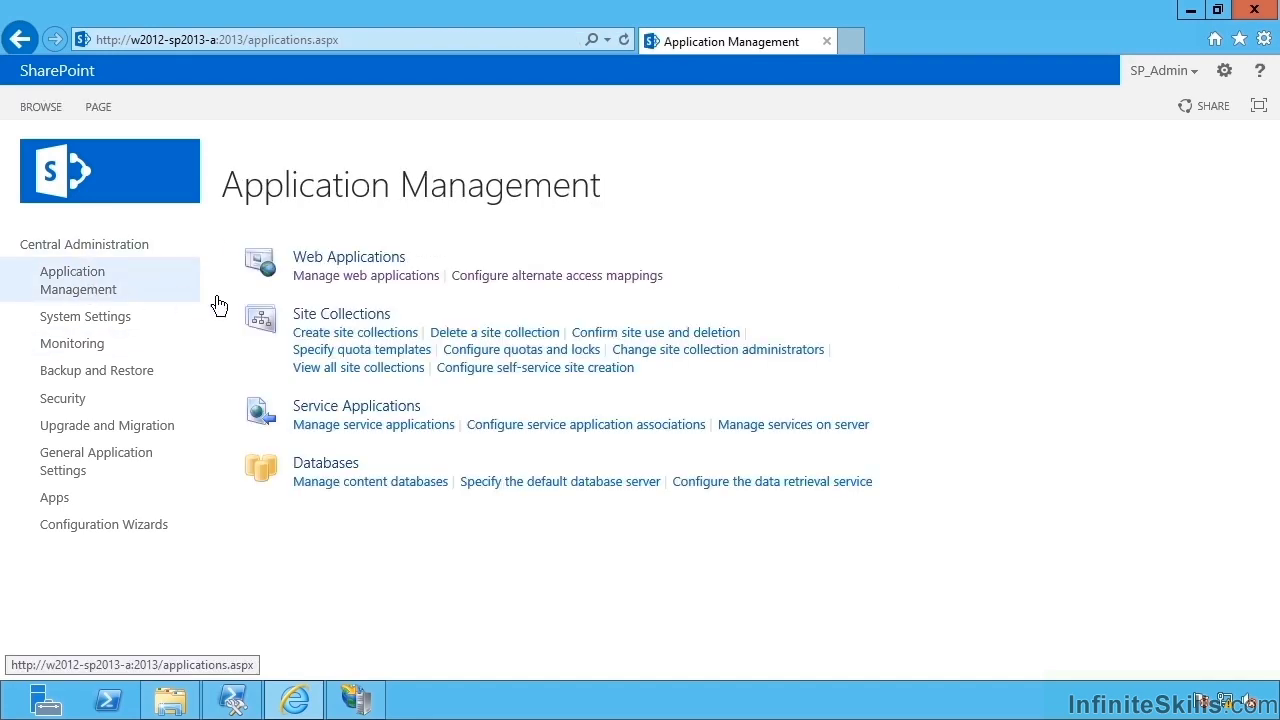
pyautogui.click(338, 278)
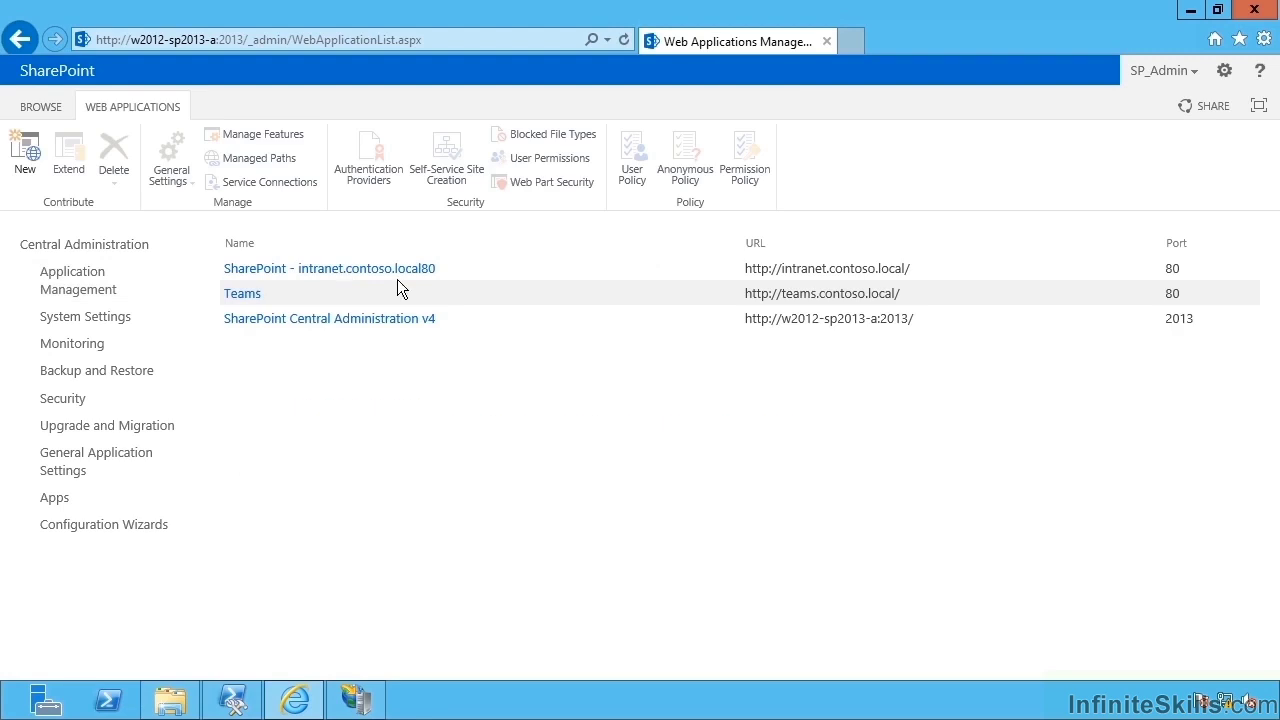
pyautogui.click(470, 271)
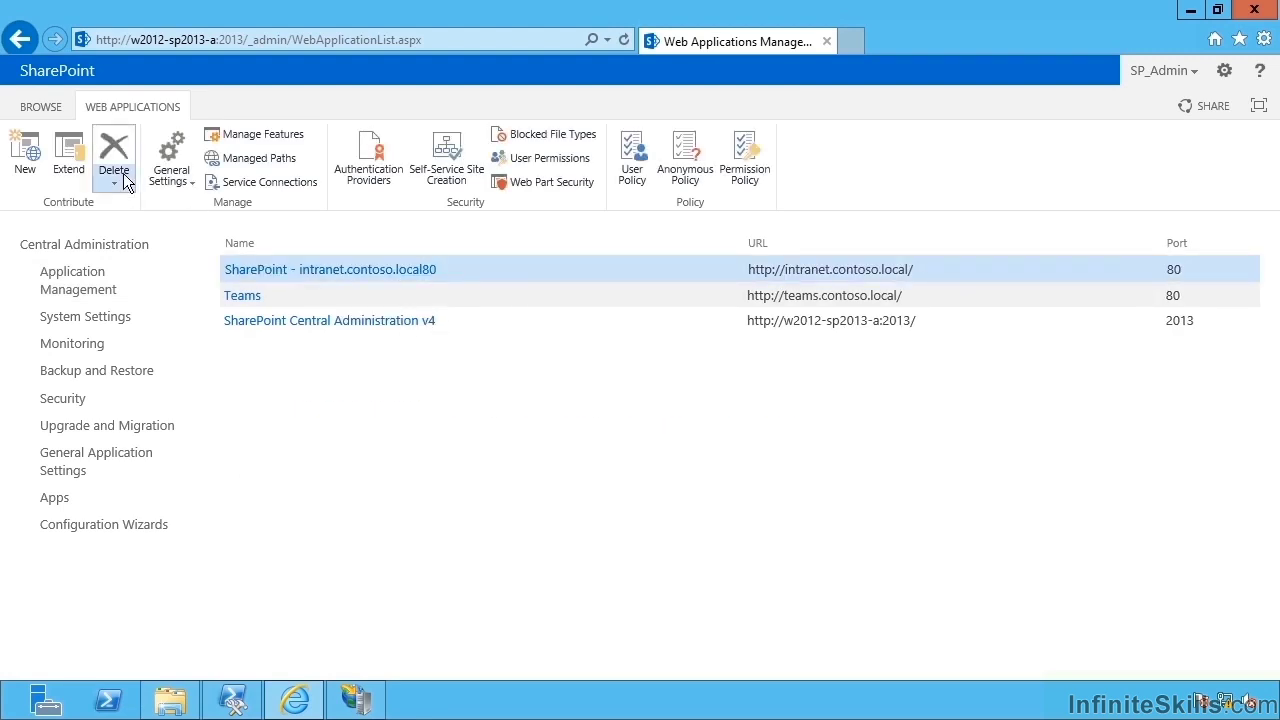
pyautogui.click(77, 152)
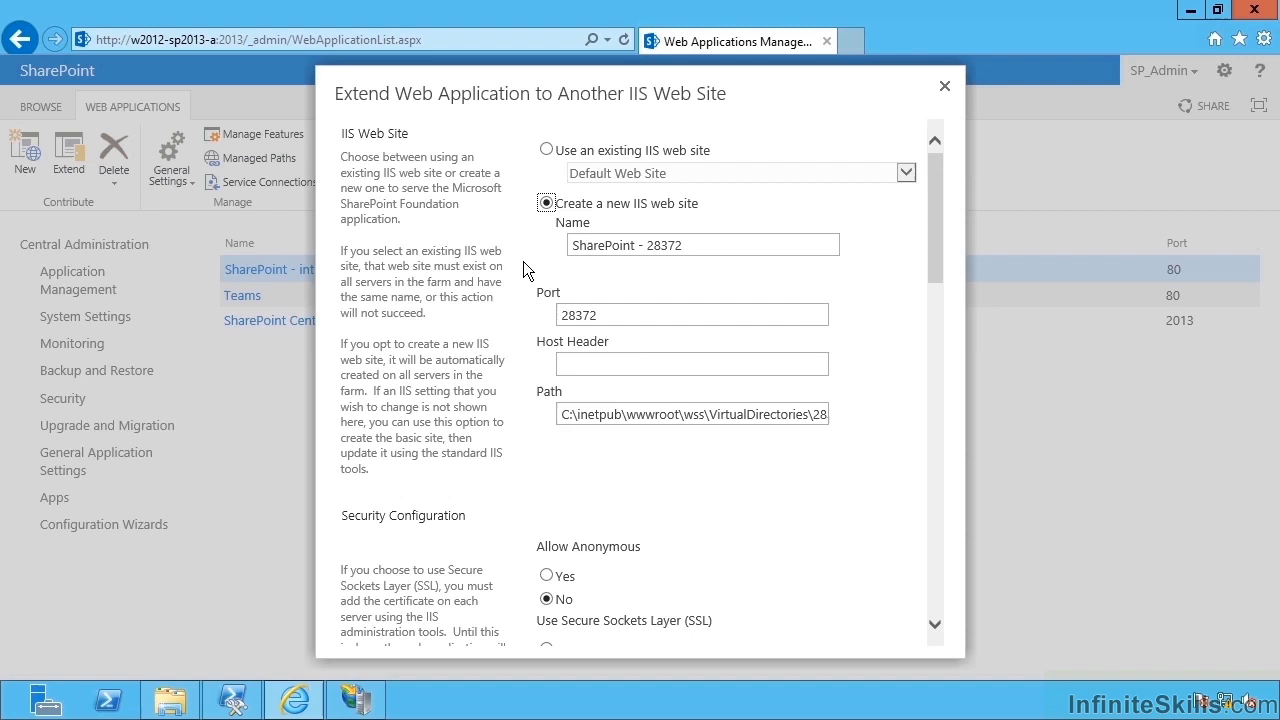
# Set the new site's host header to intranet.contoso.local and its port to 443.
pyautogui.click(660, 366)
pyautogui.write('intranet.contoso.local')
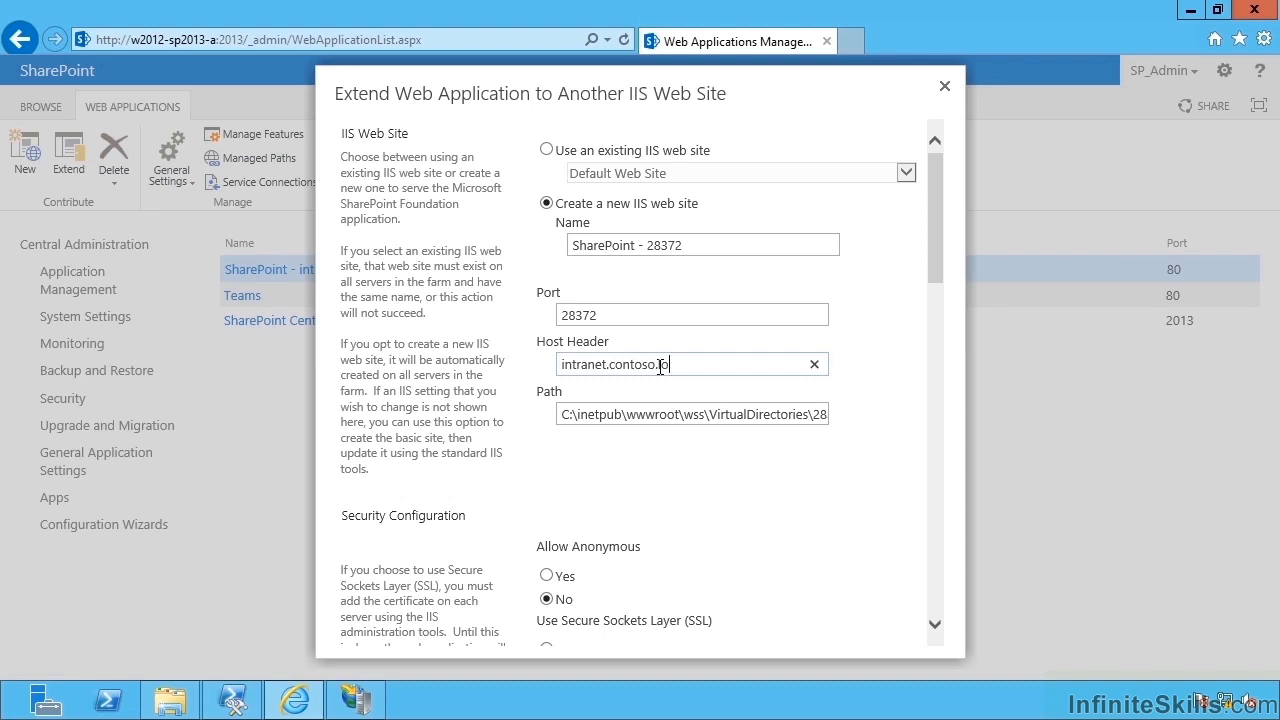
pyautogui.click(722, 507)
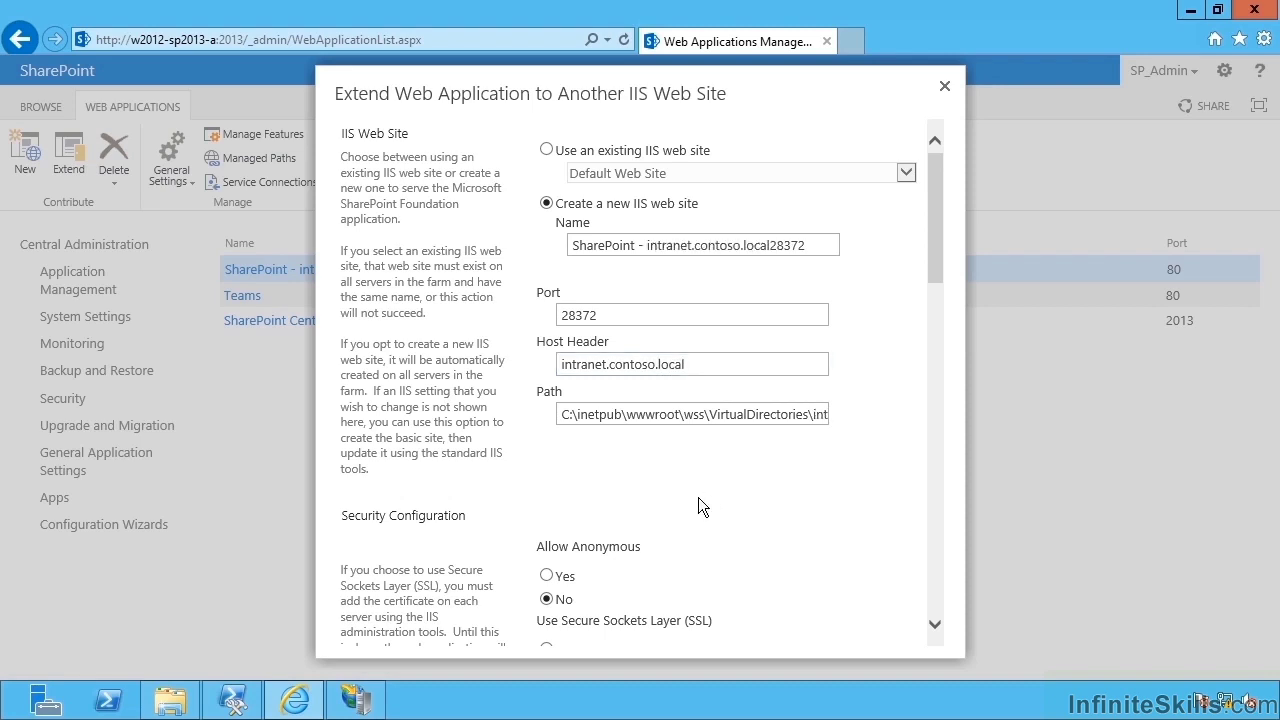
pyautogui.scroll(-3, 697, 506)
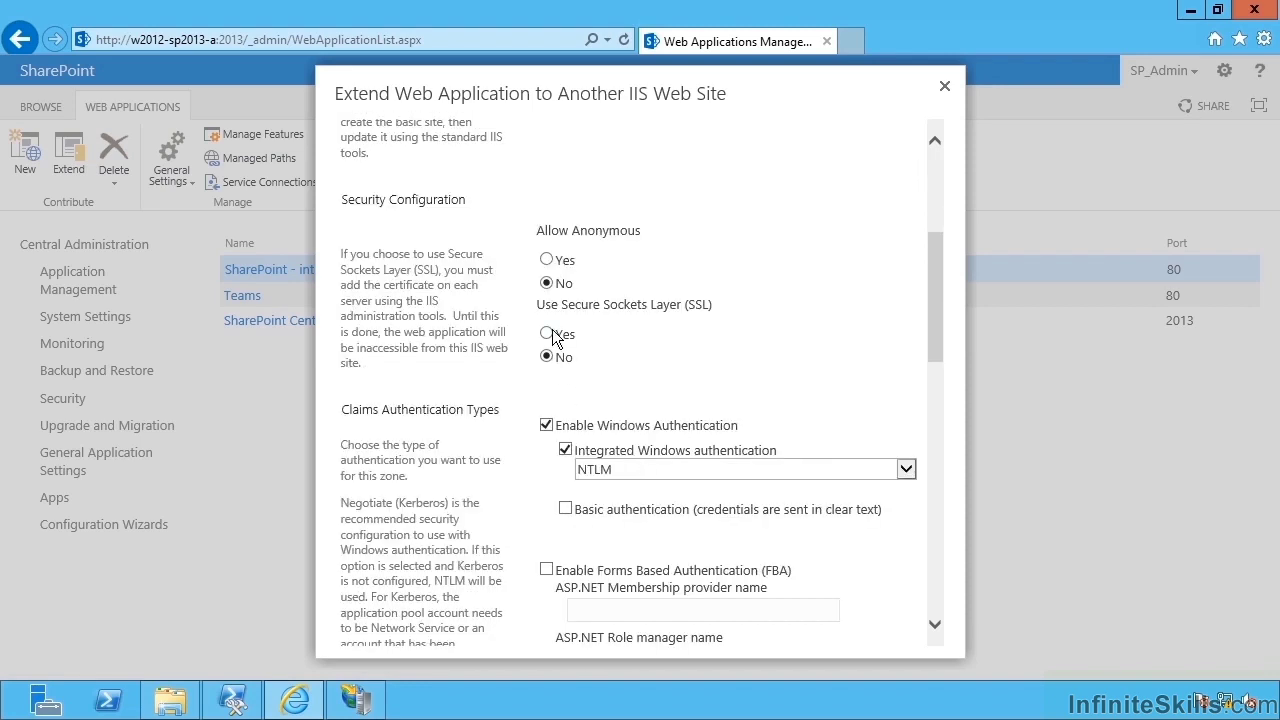
pyautogui.scroll(3, 650, 372)
pyautogui.doubleClick(632, 316)
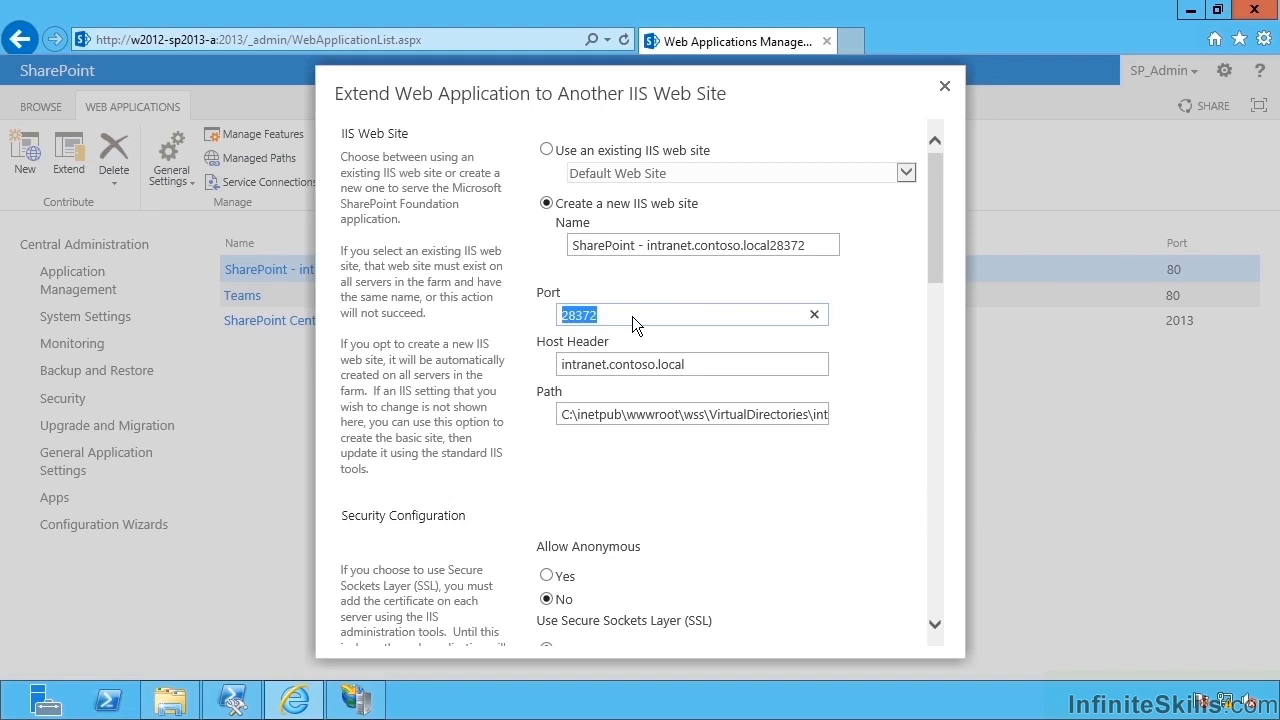
pyautogui.write('443')
pyautogui.click(855, 416)
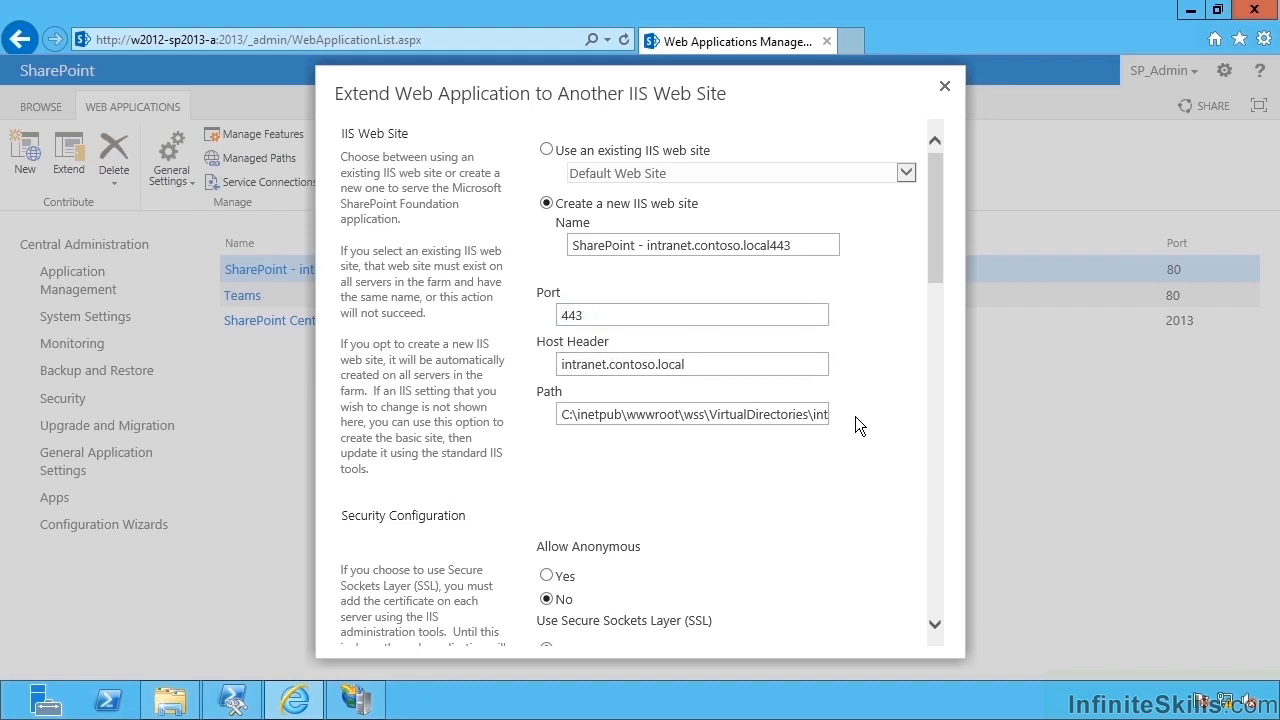
# Choose Intranet as the zone for the extended web application.
pyautogui.scroll(-3, 854, 416)
pyautogui.scroll(-5, 850, 412)
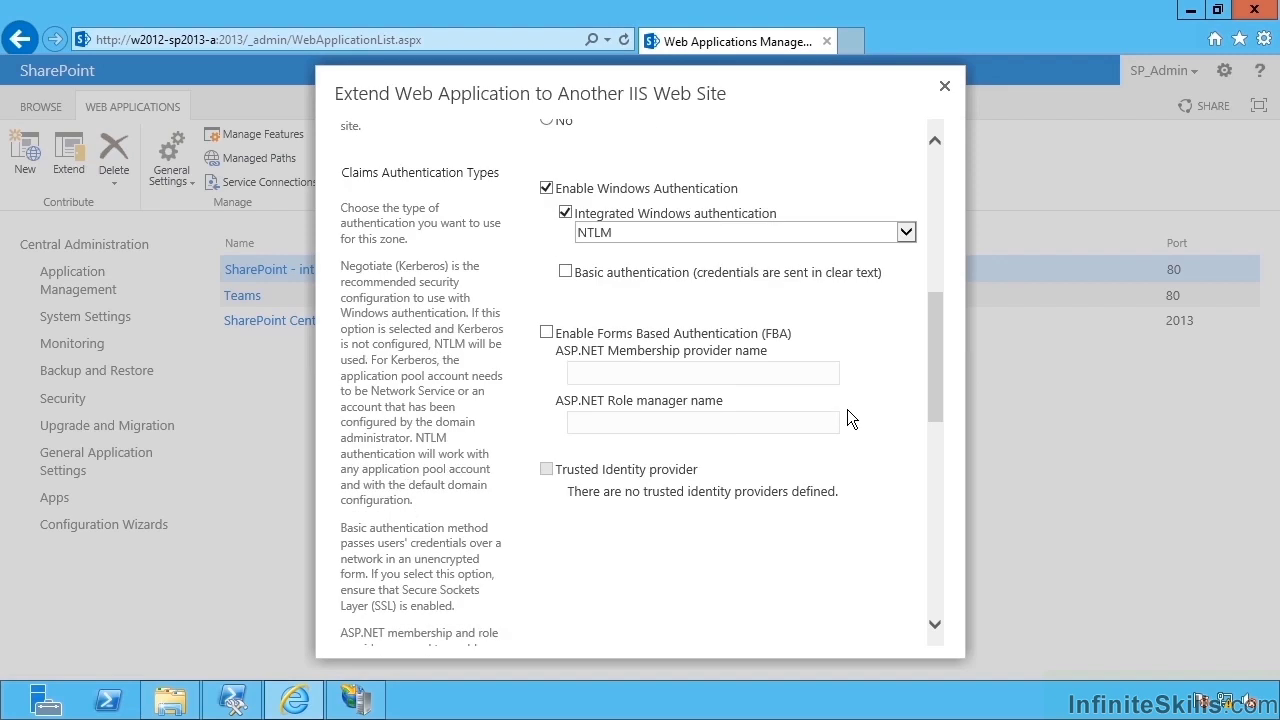
pyautogui.scroll(-4, 847, 418)
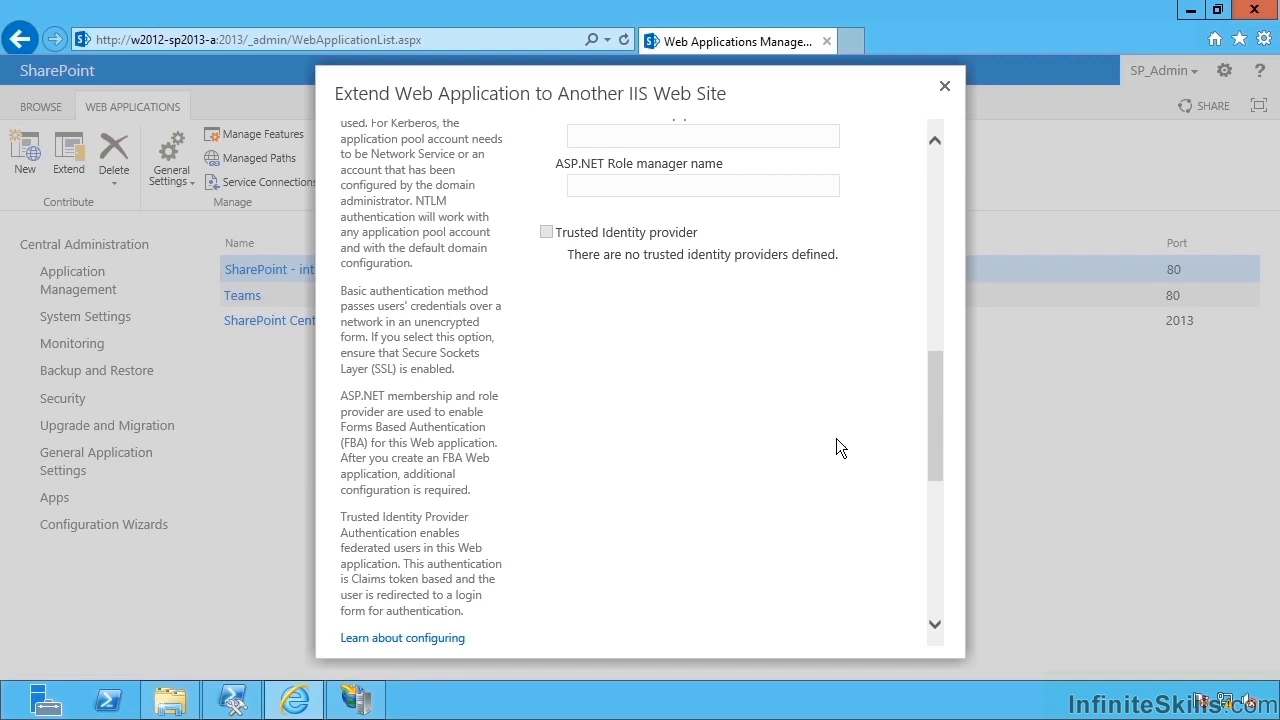
pyautogui.scroll(-5, 833, 448)
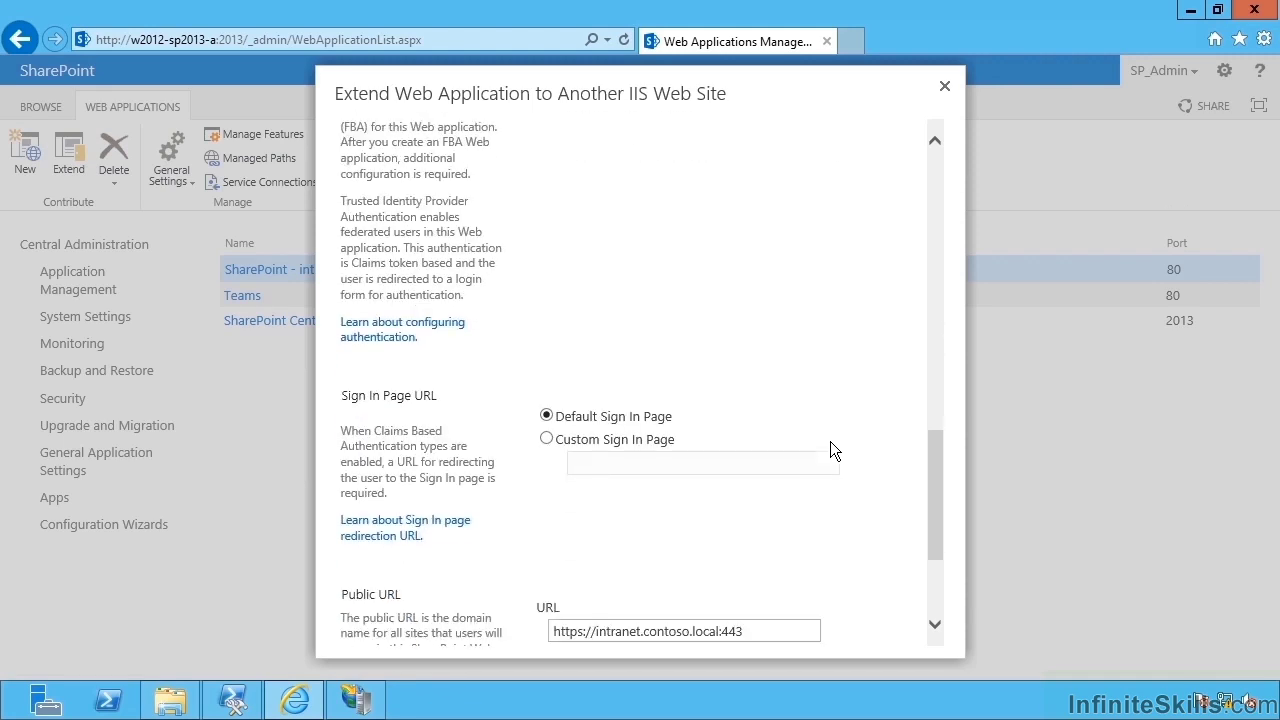
pyautogui.scroll(-2, 823, 436)
pyautogui.click(792, 471)
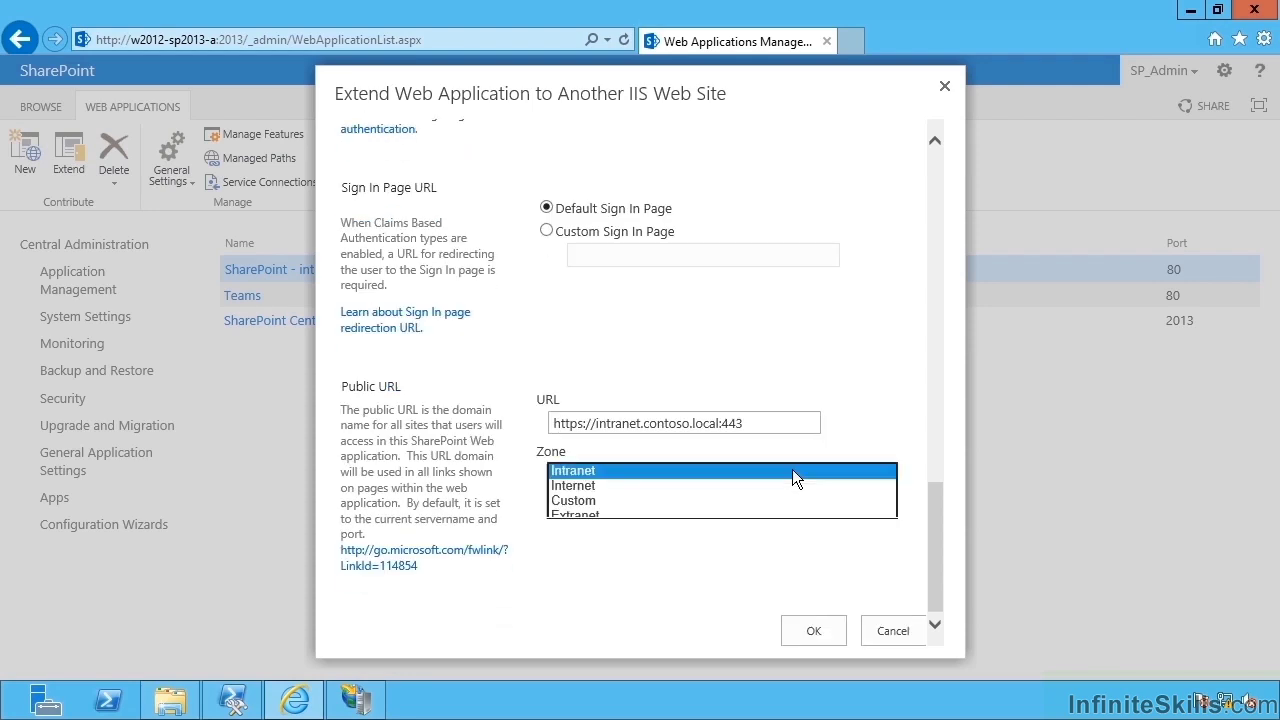
pyautogui.click(621, 474)
pyautogui.click(640, 505)
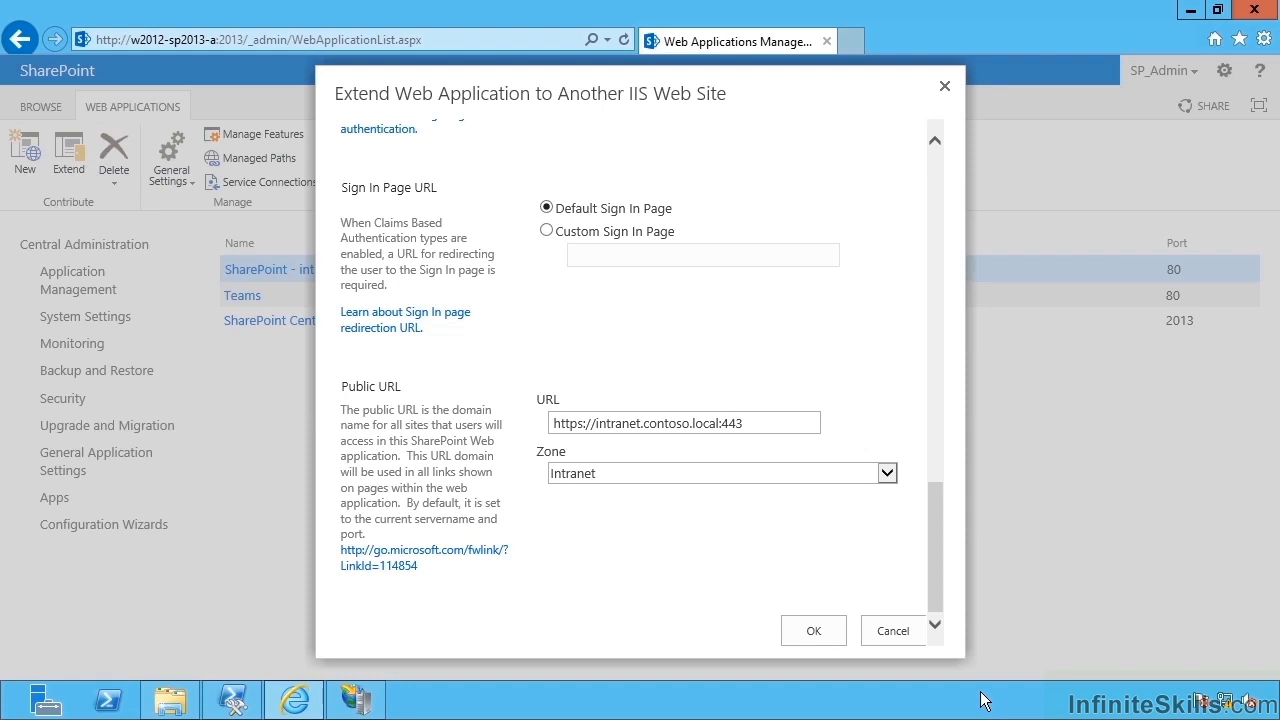
pyautogui.click(352, 697)
# Refresh IIS sites and check the new 443 intranet site's https binding and host name.
pyautogui.rightClick(176, 420)
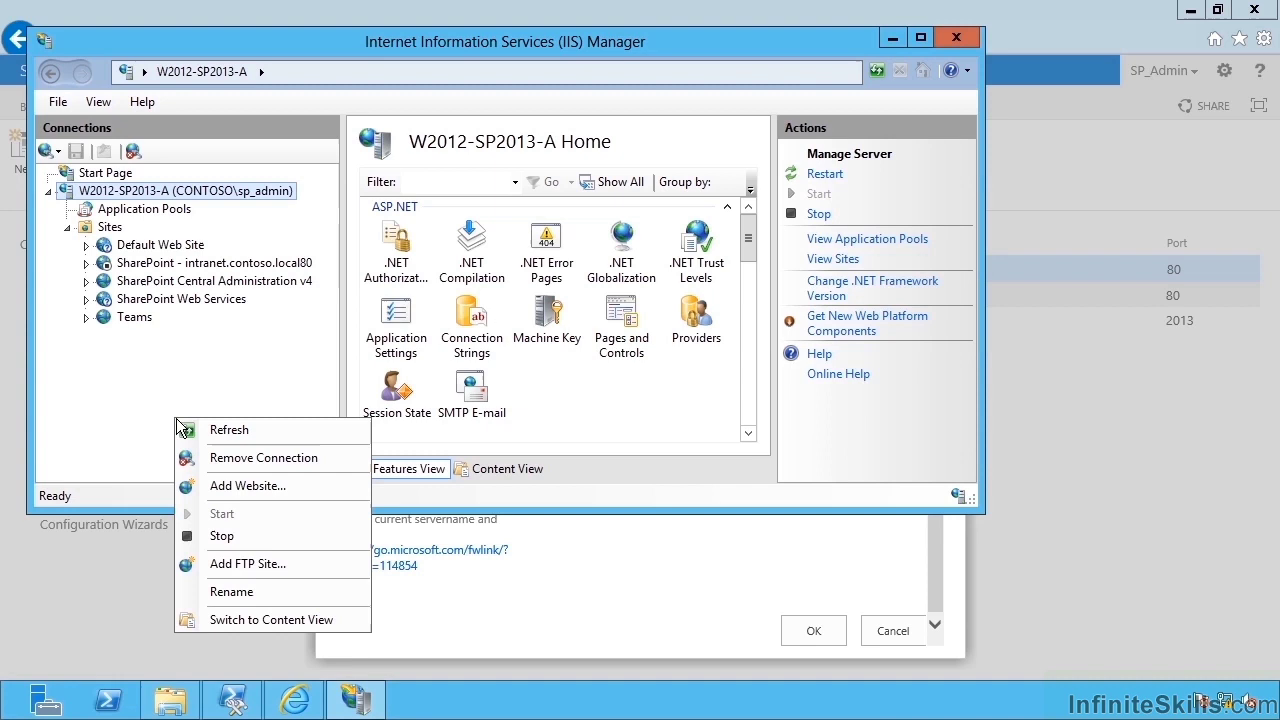
pyautogui.click(247, 430)
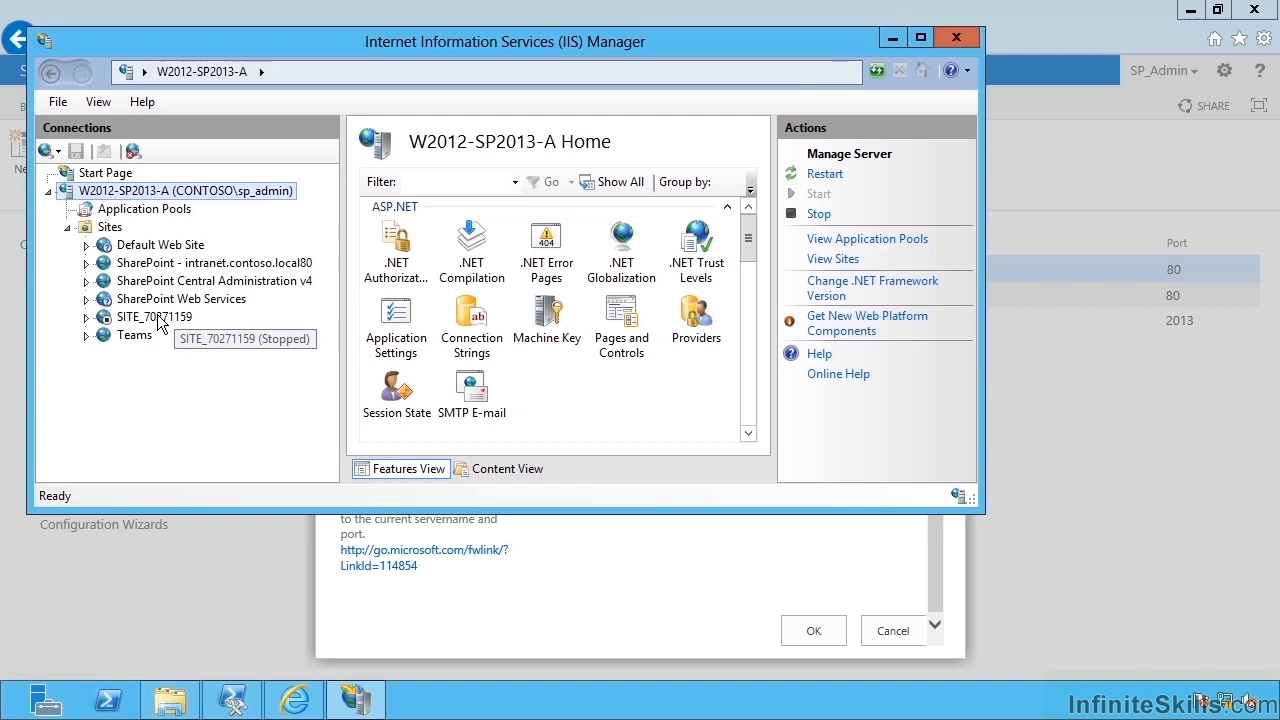
pyautogui.rightClick(108, 227)
pyautogui.click(160, 266)
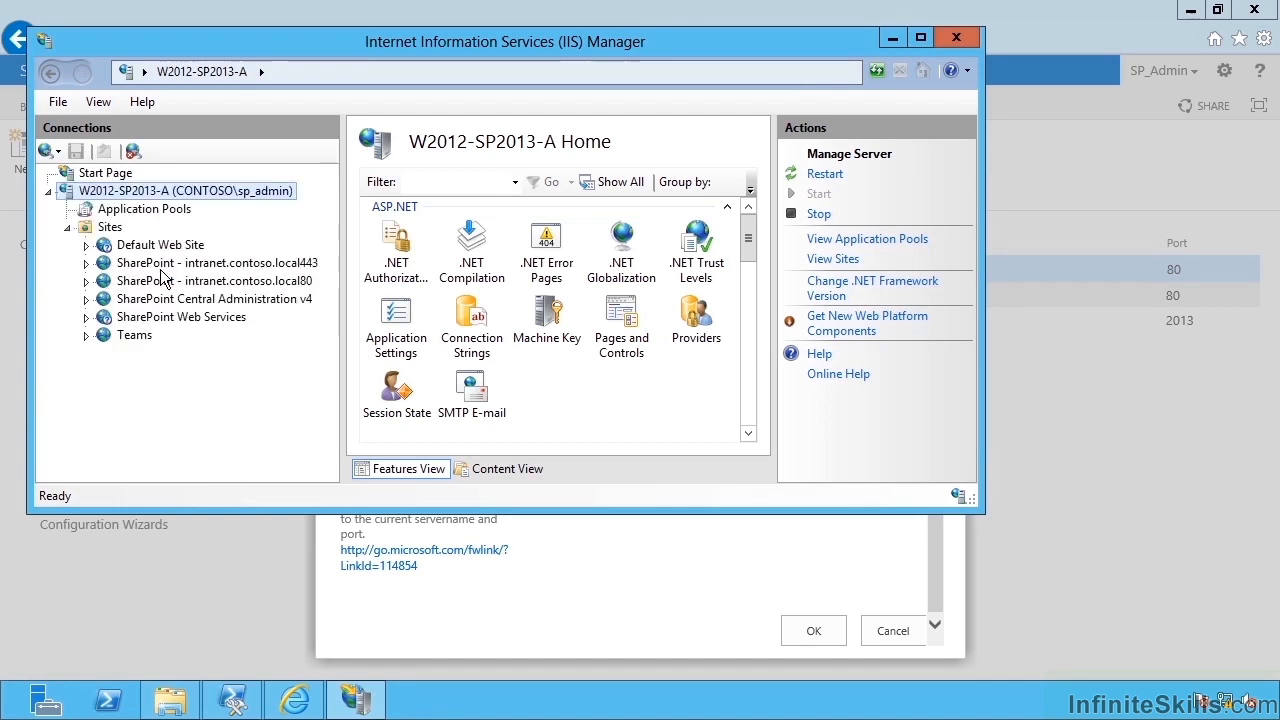
pyautogui.rightClick(219, 265)
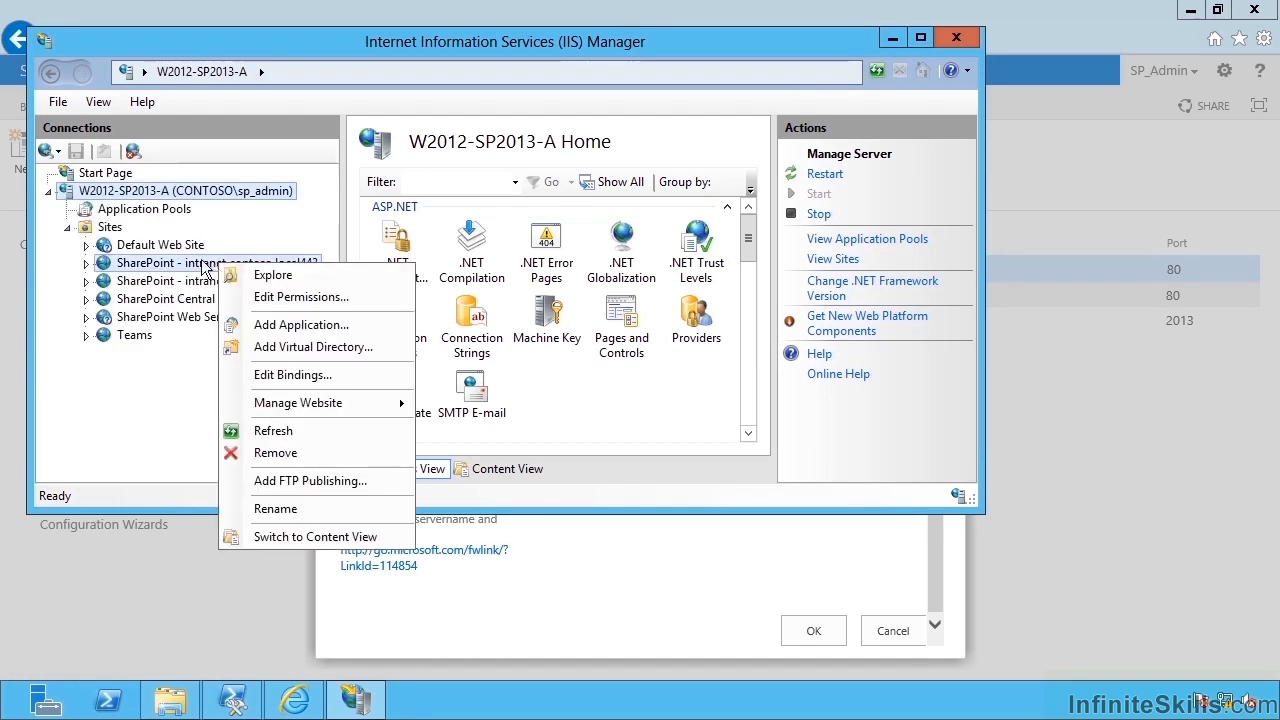
pyautogui.click(329, 376)
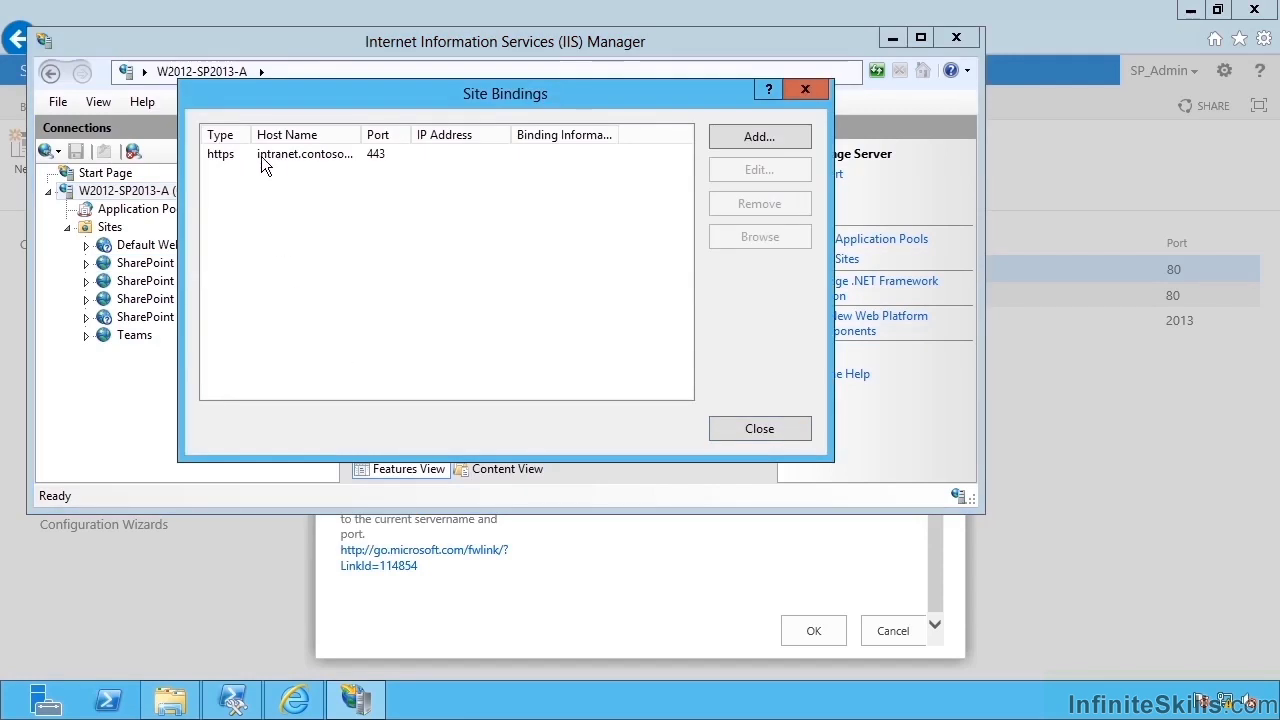
pyautogui.doubleClick(359, 134)
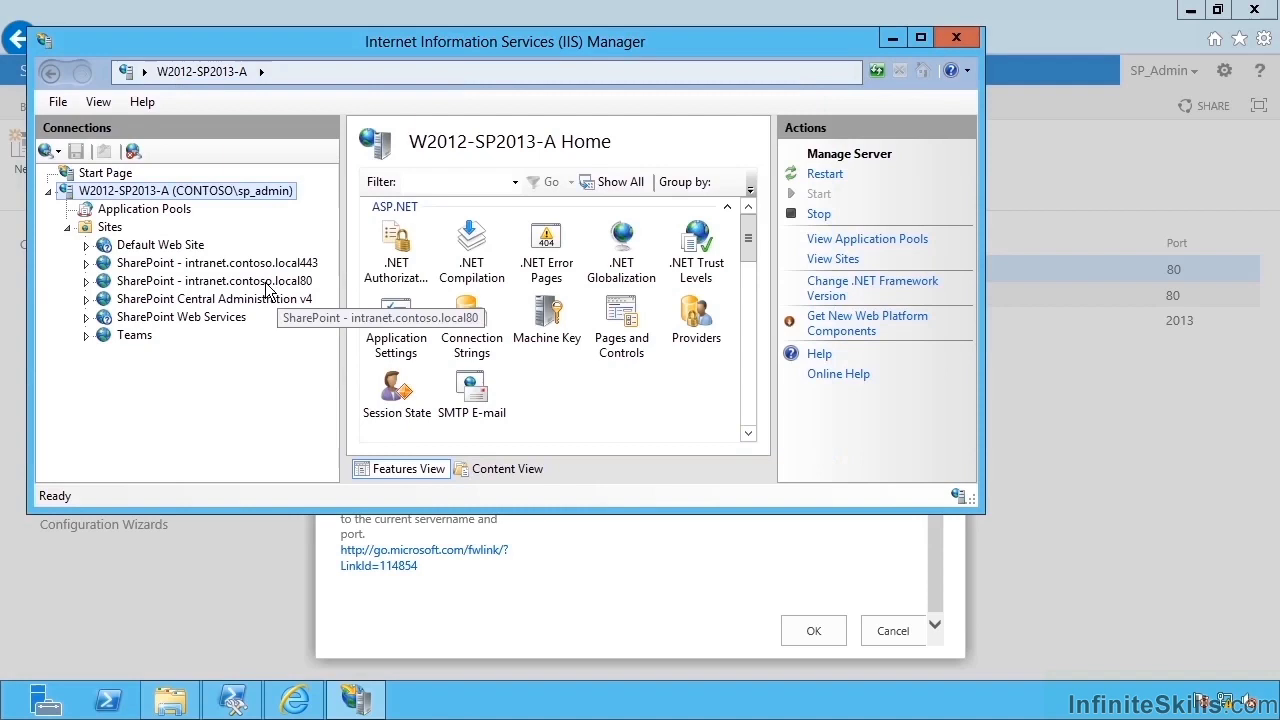
# Explore the 443 site's folder on disk, then close Explorer and IIS Manager.
pyautogui.rightClick(266, 263)
pyautogui.click(320, 276)
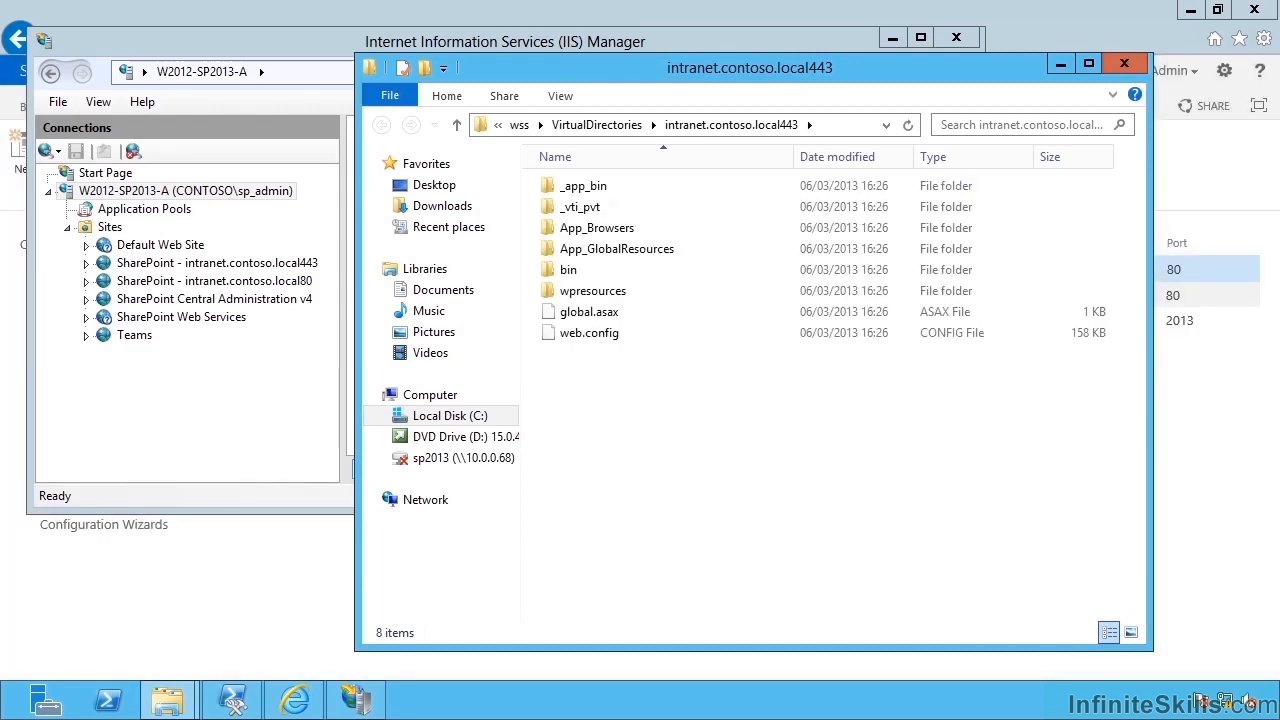
pyautogui.click(1124, 63)
pyautogui.click(956, 37)
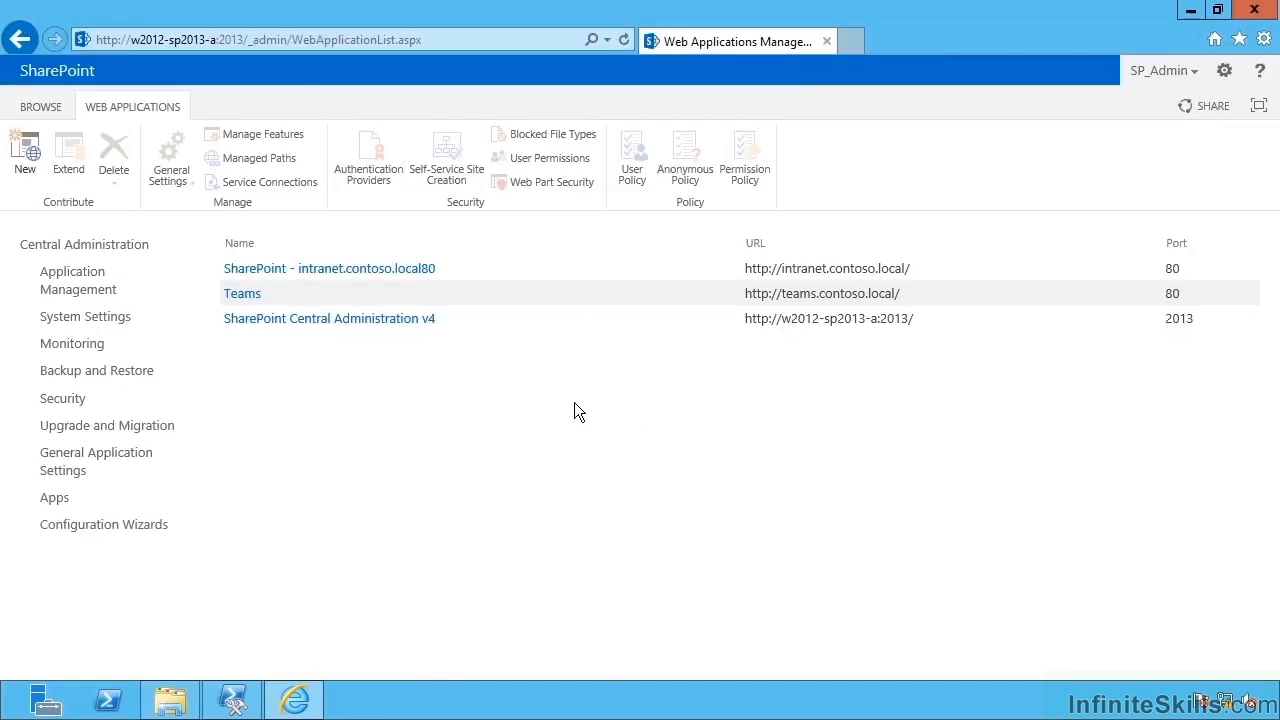
pyautogui.click(88, 289)
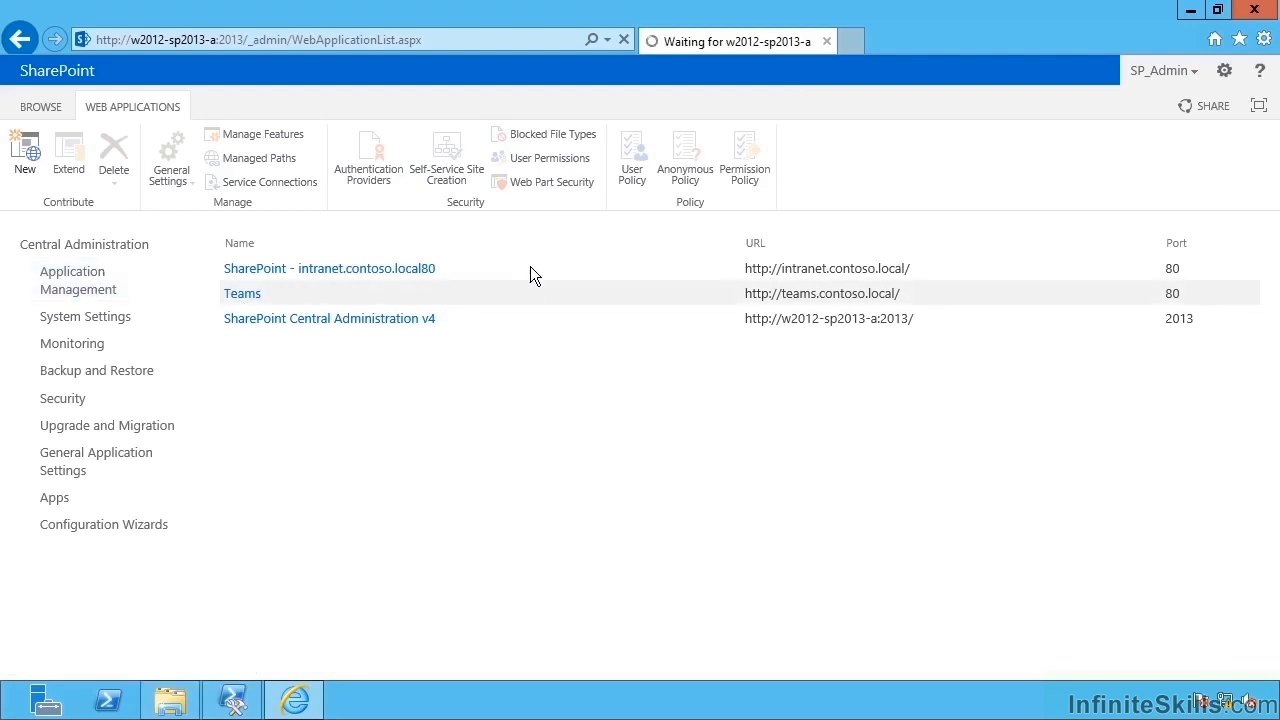
pyautogui.click(500, 266)
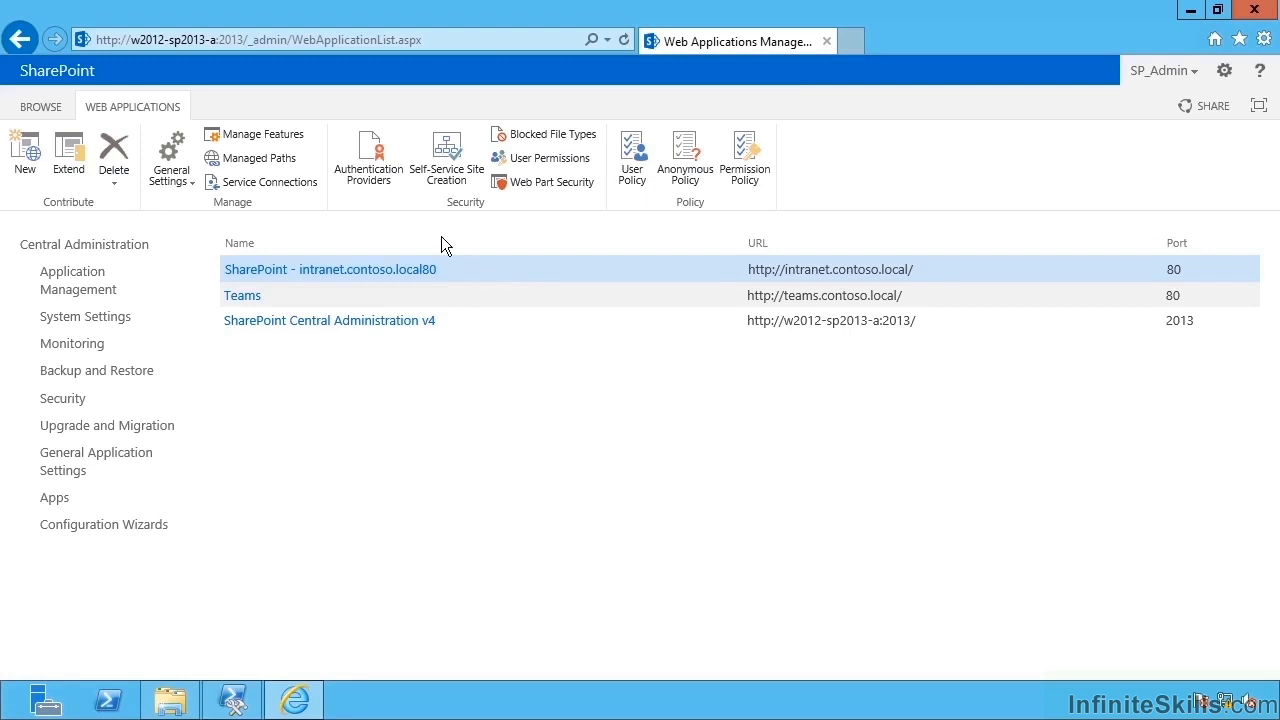
pyautogui.click(366, 170)
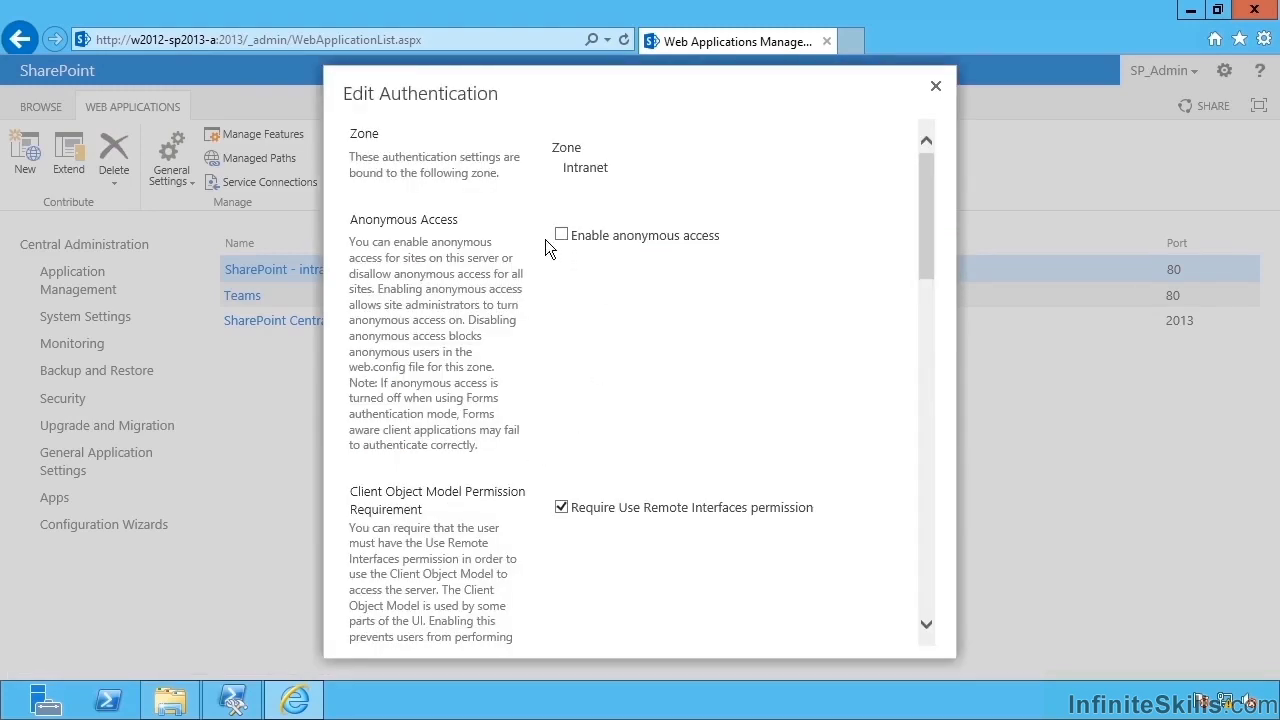
pyautogui.scroll(-5, 580, 555)
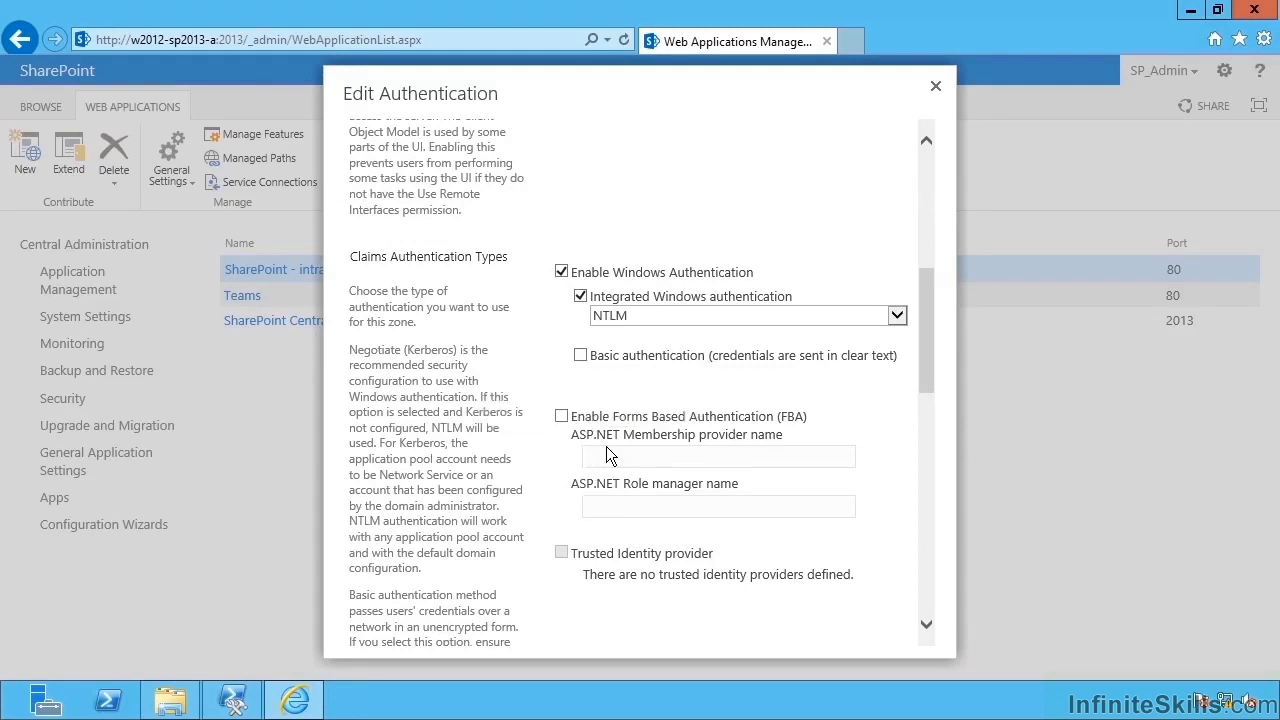
pyautogui.click(638, 316)
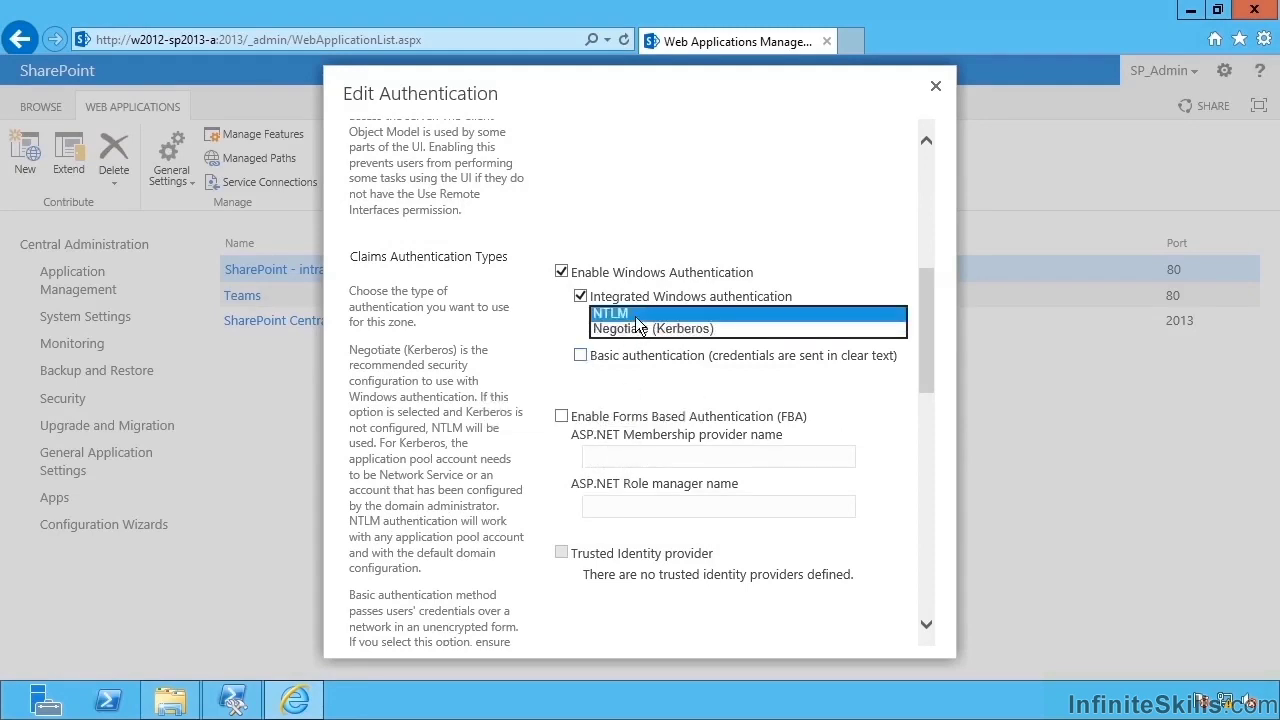
pyautogui.click(638, 316)
pyautogui.click(580, 356)
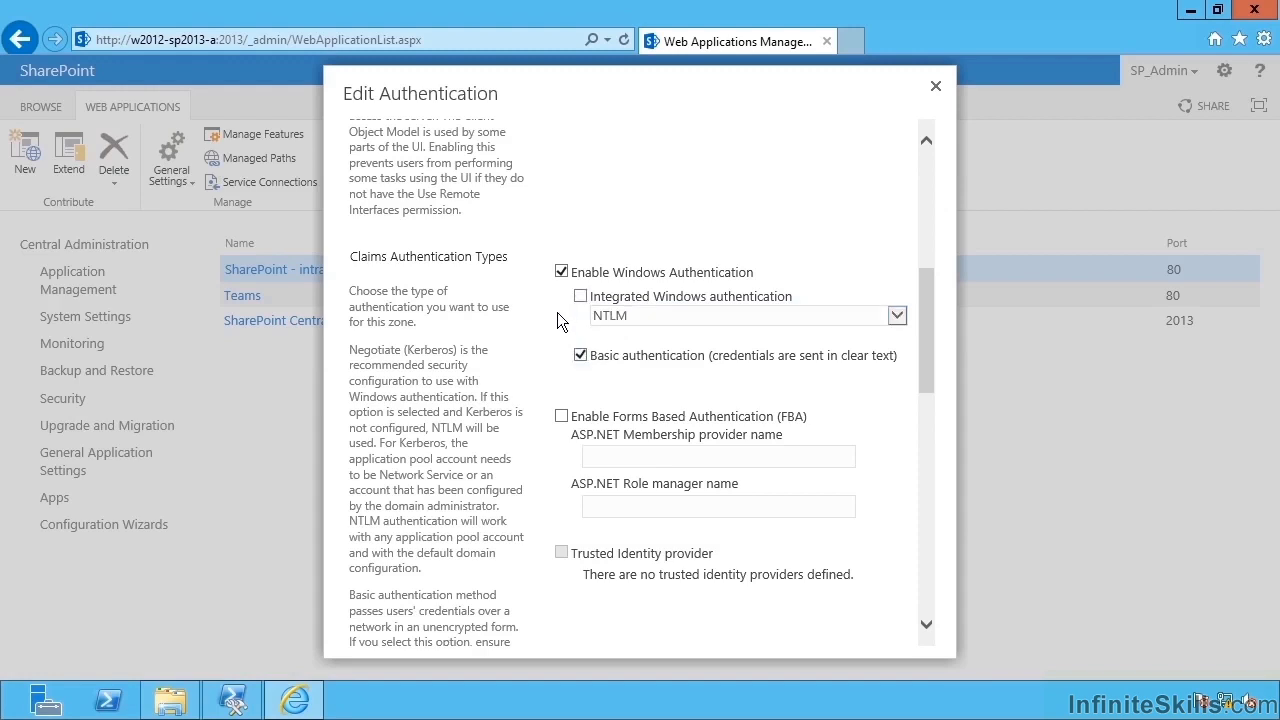
pyautogui.click(580, 355)
pyautogui.click(935, 87)
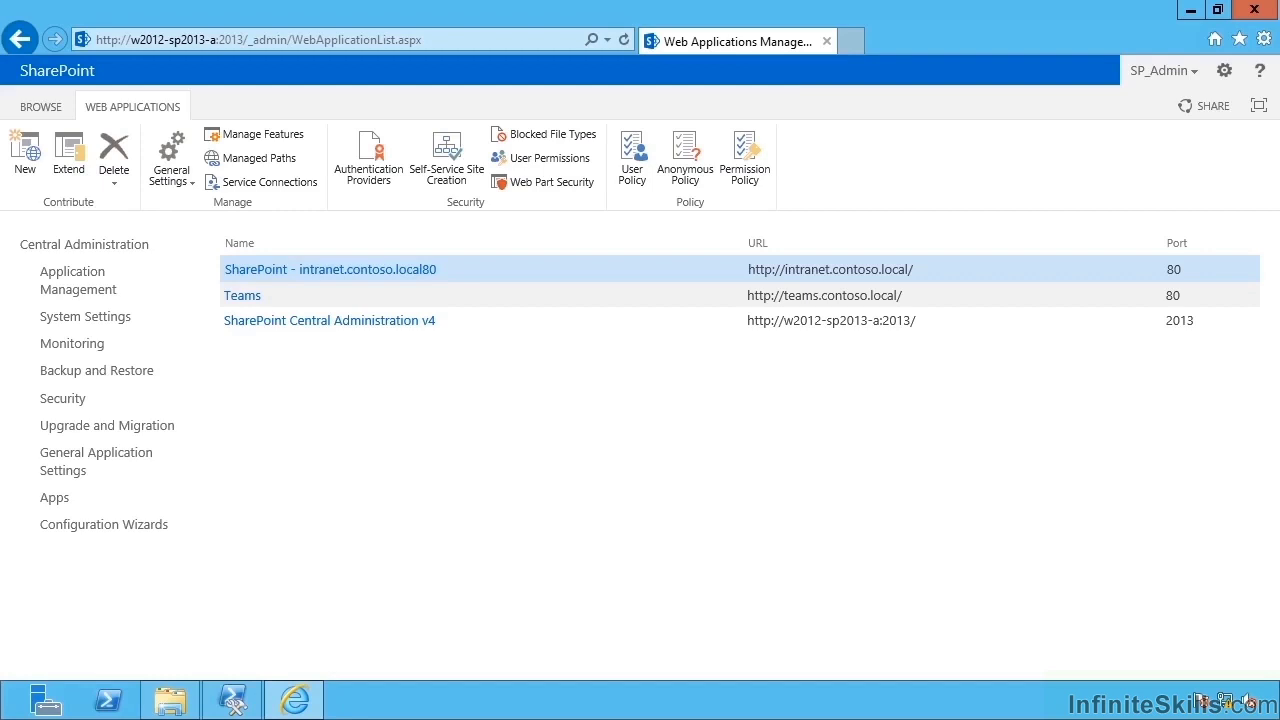
# Bring the Management Shell forward and drag it to the lower right to reveal the web applications.
pyautogui.click(233, 700)
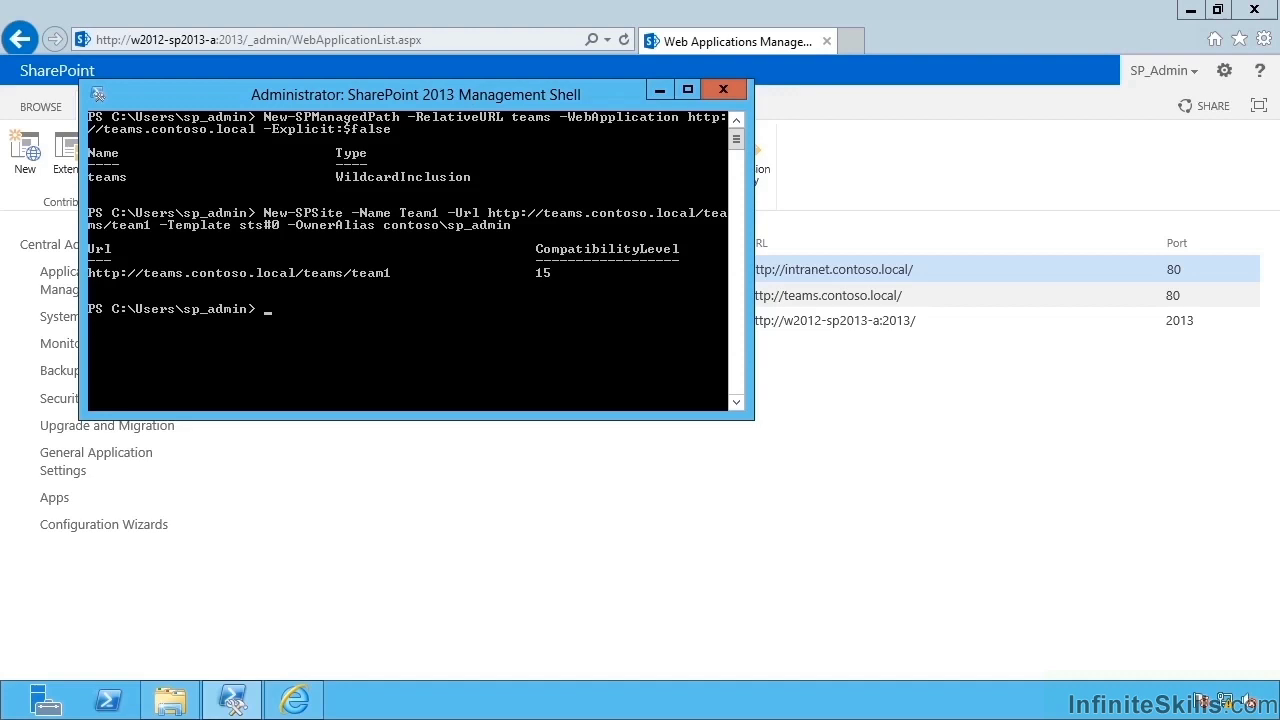
pyautogui.moveTo(459, 90); pyautogui.dragTo(757, 311)
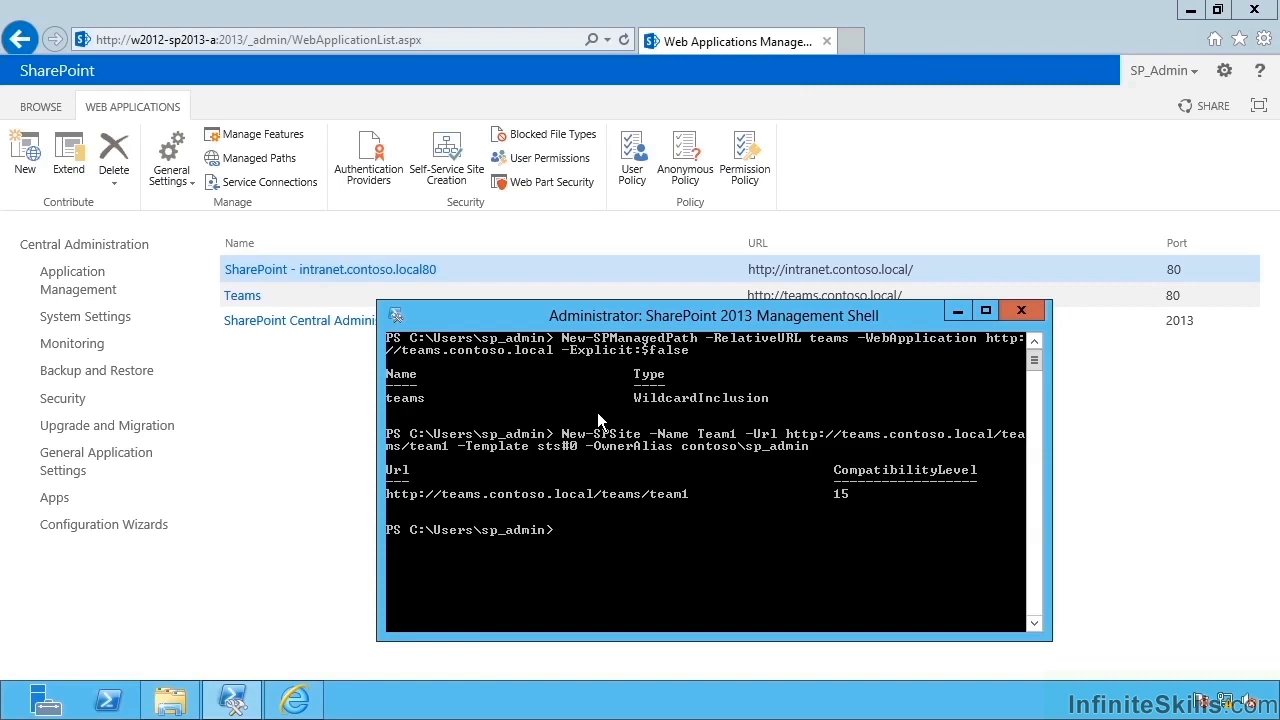
pyautogui.write('New-SPSite -Url http://myhos')
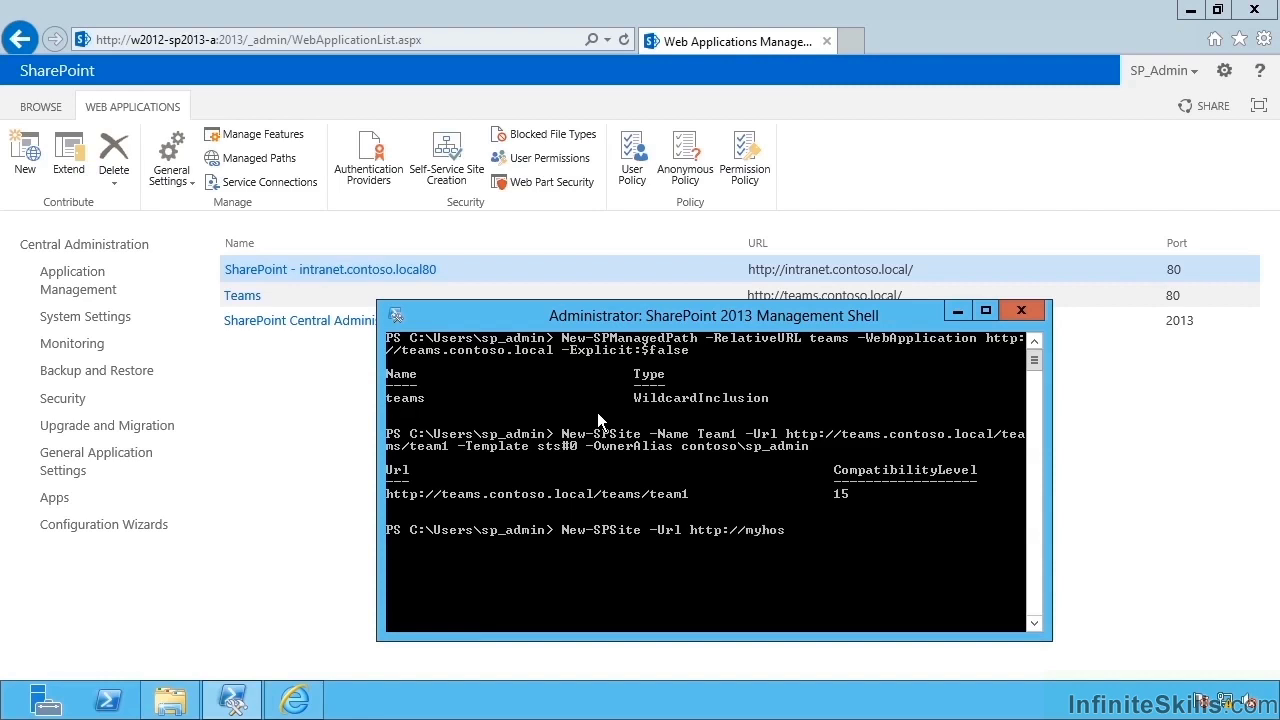
pyautogui.write('thea')
pyautogui.write('deredsit')
pyautogui.write('e -H')
pyautogui.press('Tab')
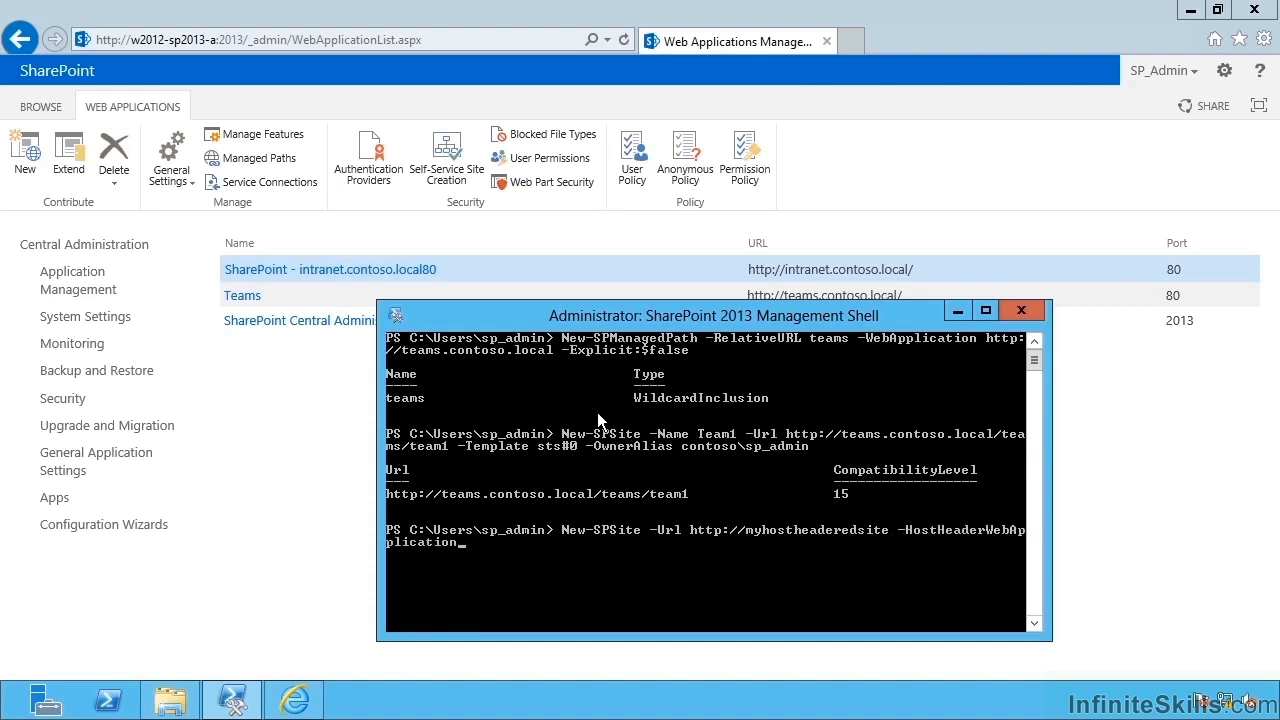
pyautogui.write('http:')
pyautogui.write('//intranet.contoso.local -Name')
pyautogui.write(' My')
pyautogui.press('BackSpace')
pyautogui.press('BackSpace')
pyautogui.write('"My H')
pyautogui.write('ost H')
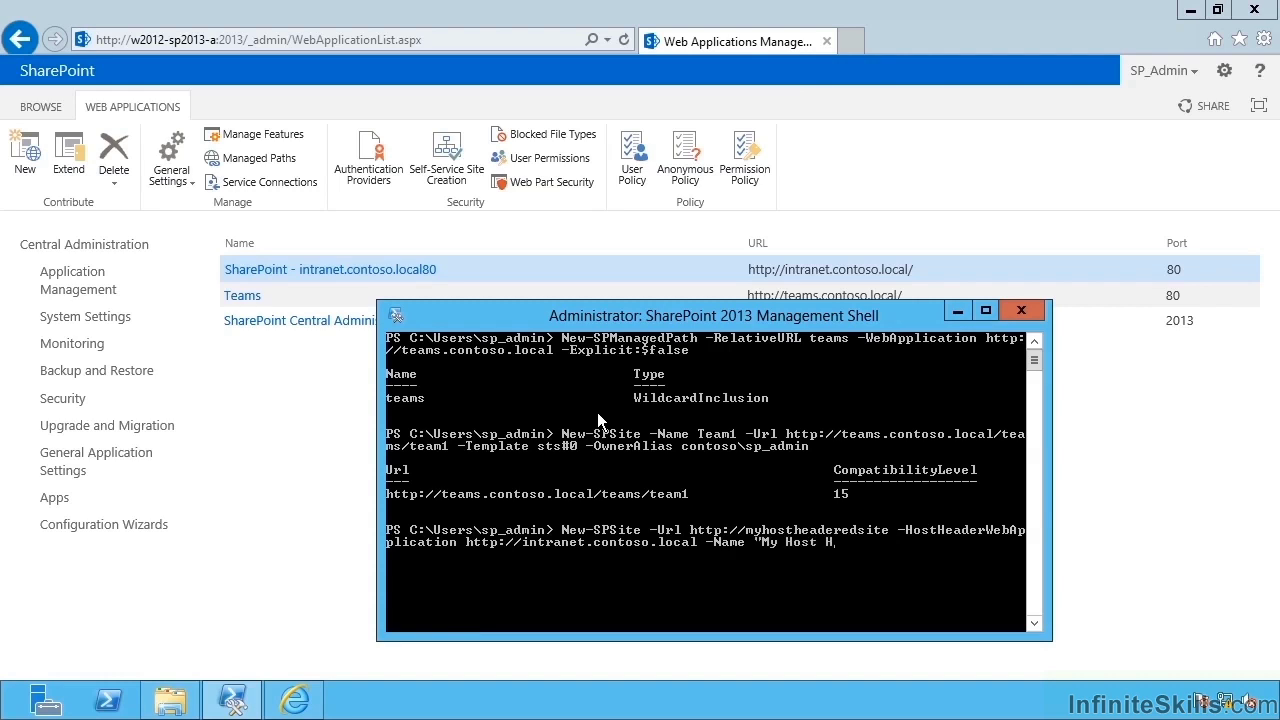
pyautogui.write('eadered Site Collection" -Template')
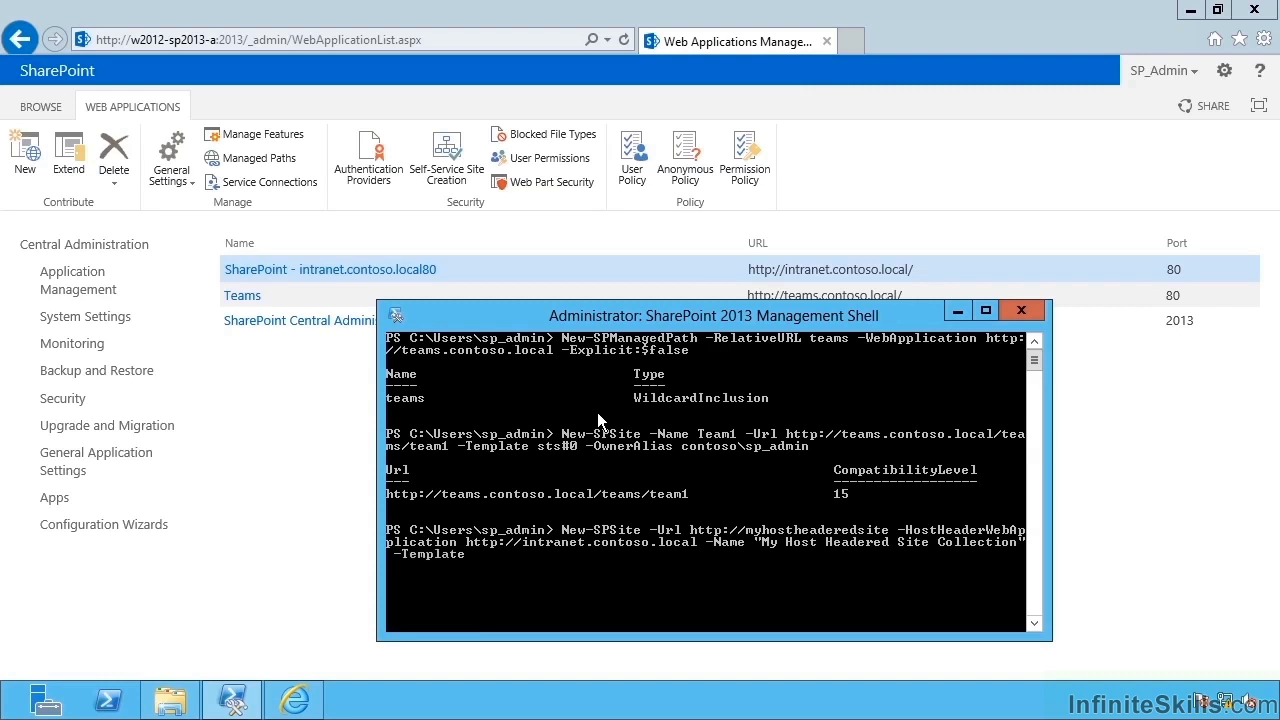
pyautogui.write(' sts#0 -OwnerAlias contoso\\sp_admin')
pyautogui.press('Return')
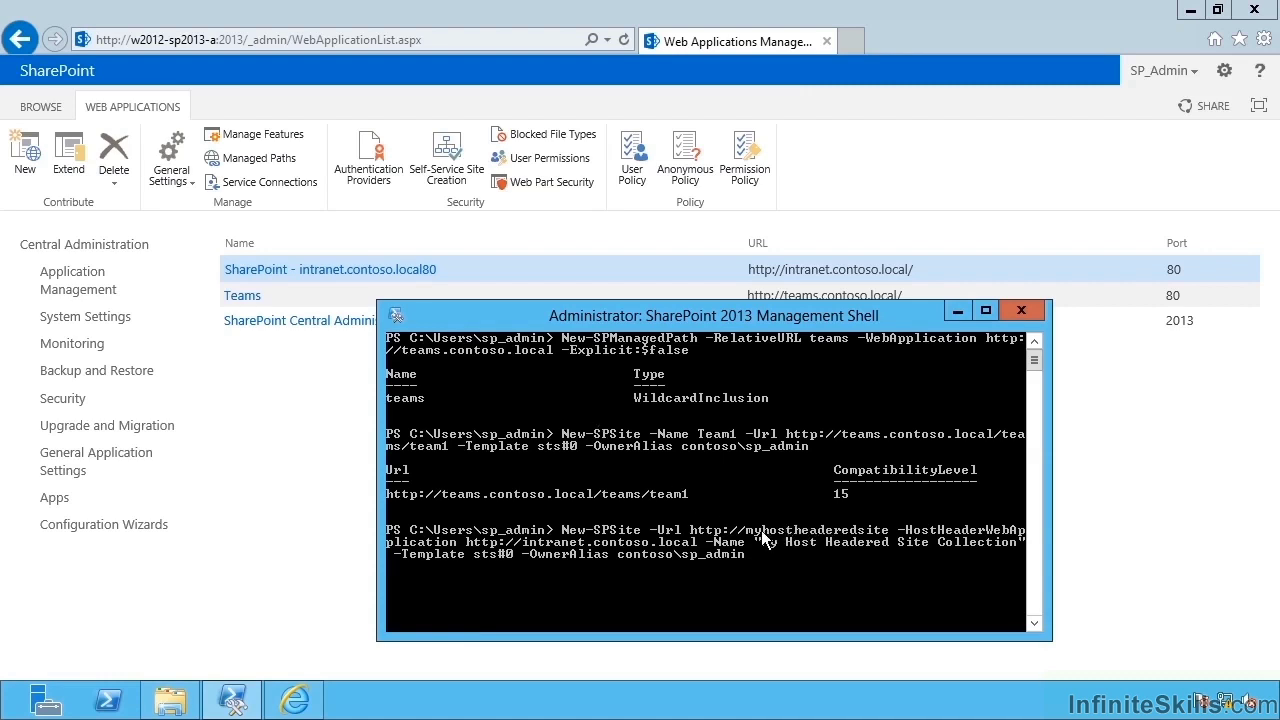
# Mark and copy the myhostheaderedsite host name from the console.
pyautogui.rightClick(751, 532)
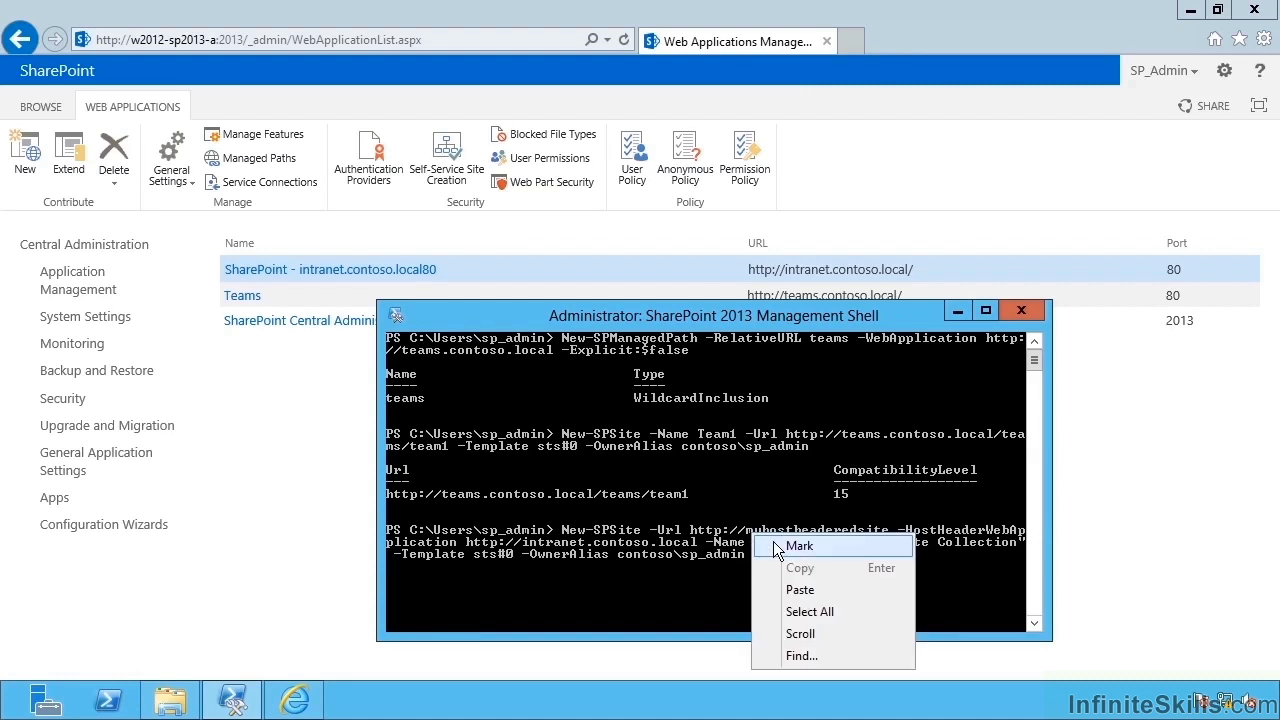
pyautogui.click(773, 541)
pyautogui.click(764, 530)
pyautogui.doubleClick(762, 530)
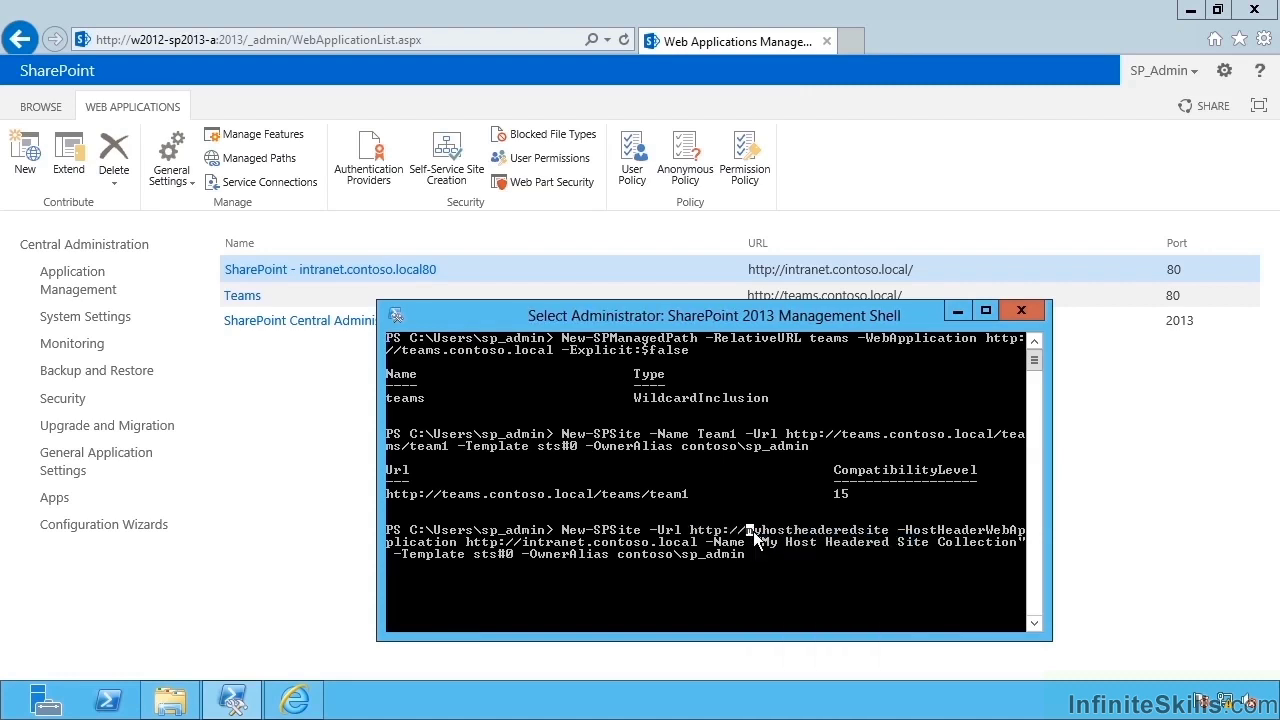
pyautogui.moveTo(753, 531); pyautogui.dragTo(889, 538)
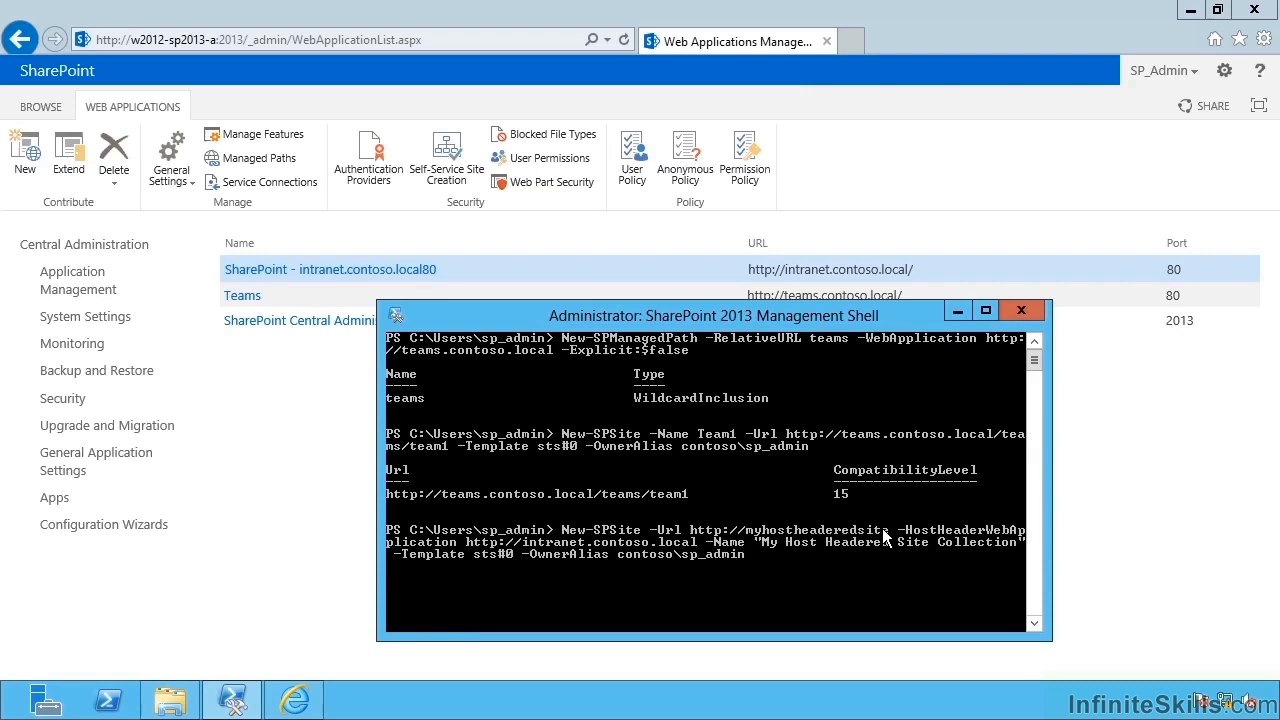
pyautogui.rightClick(884, 537)
pyautogui.click(848, 584)
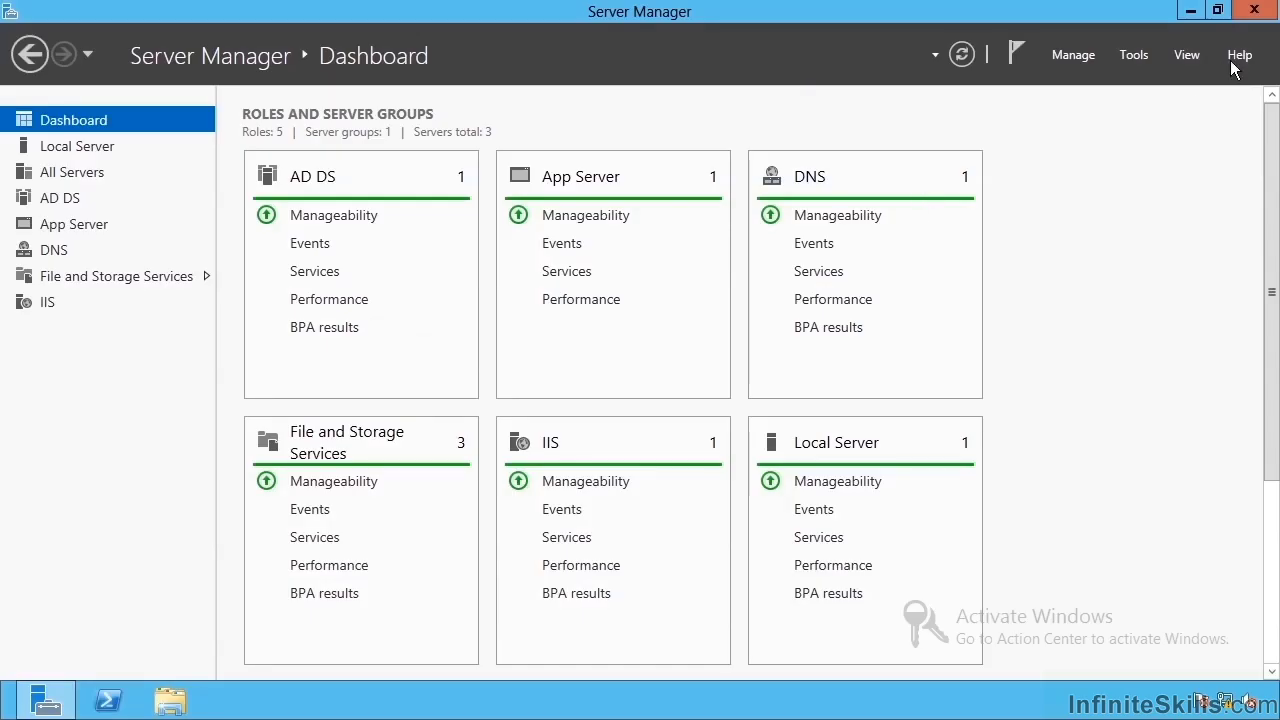
# Launch DNS Manager from Tools and add Host (A) record myhostheaderedsite → 10.0.0.3 in contoso.local.
pyautogui.click(1132, 56)
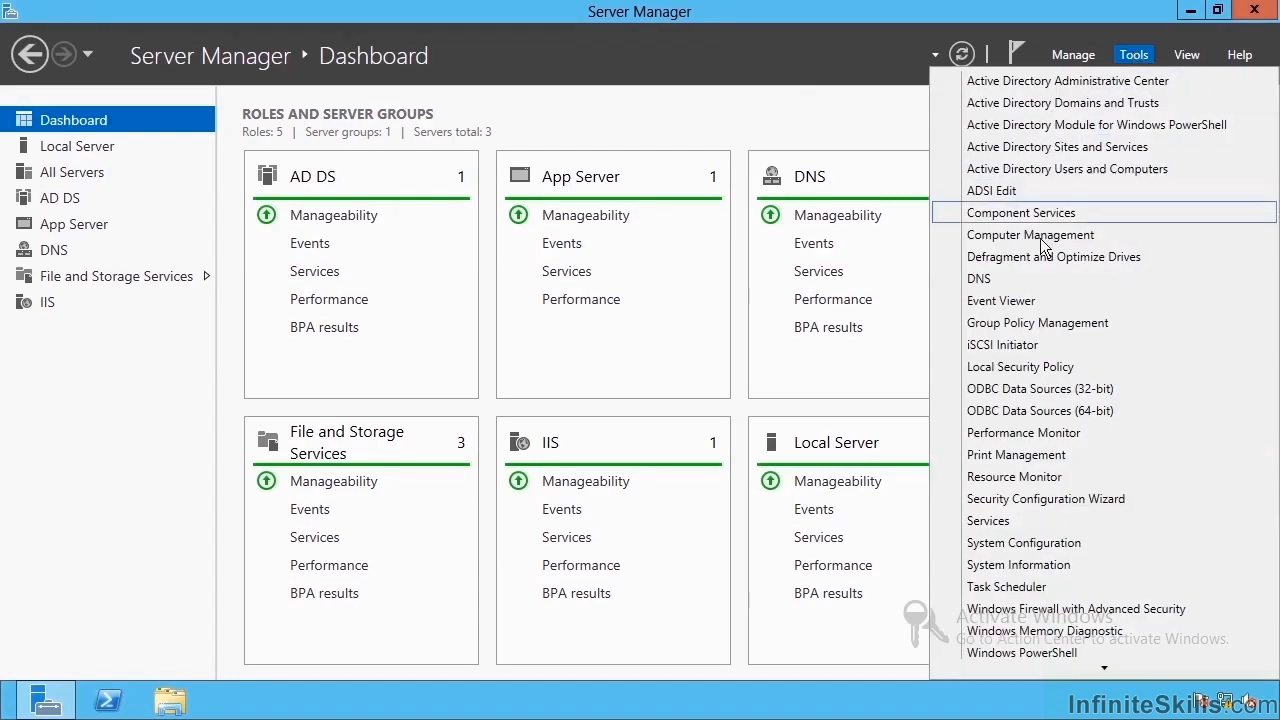
pyautogui.click(1025, 279)
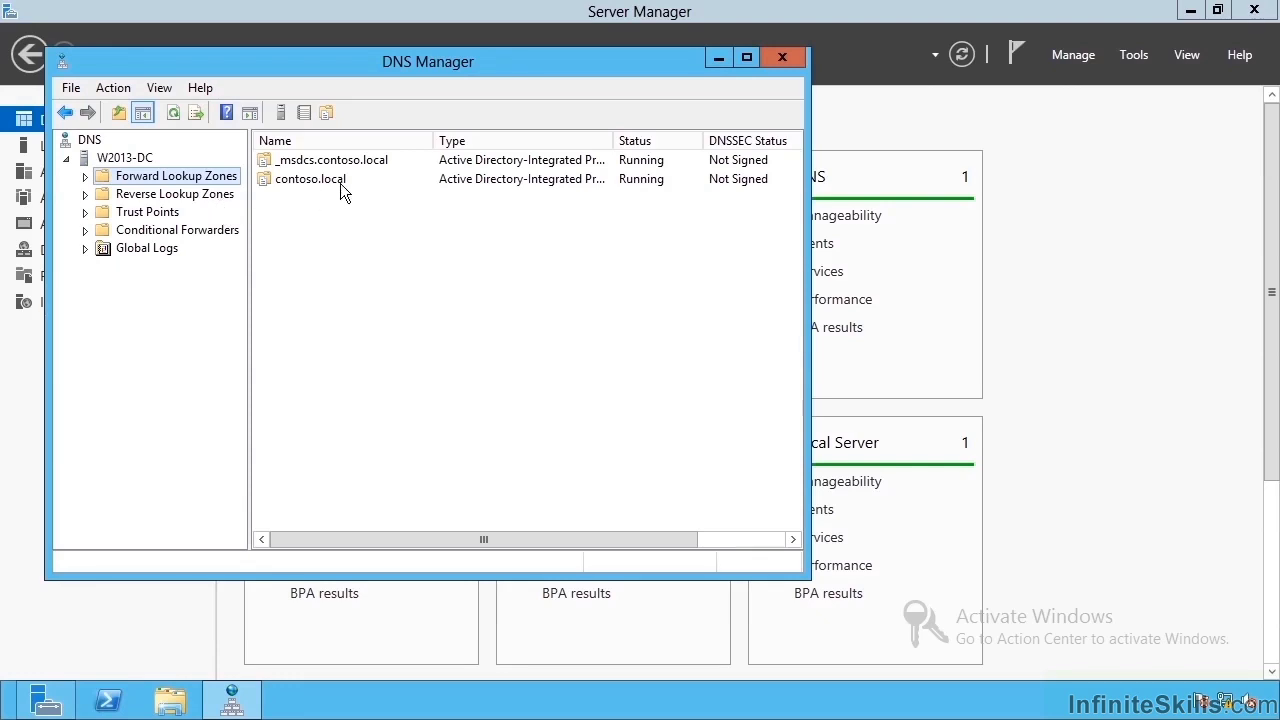
pyautogui.doubleClick(340, 183)
pyautogui.rightClick(345, 459)
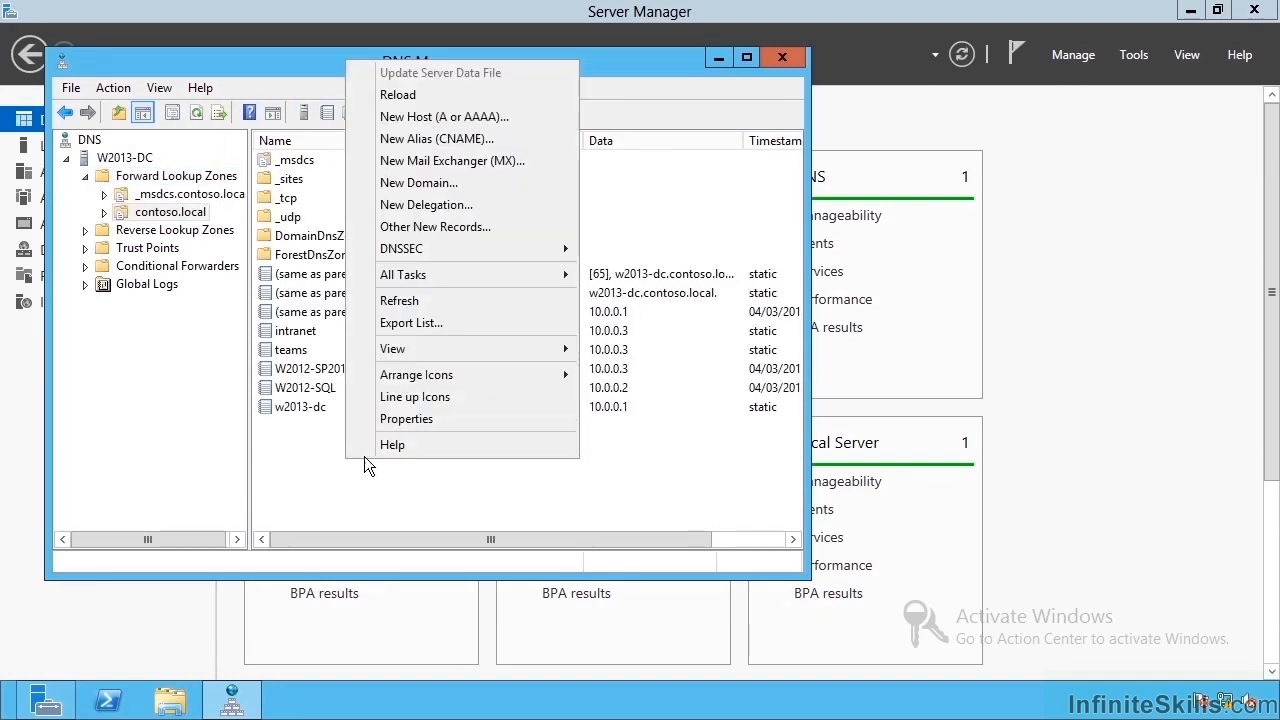
pyautogui.click(457, 121)
pyautogui.write('m')
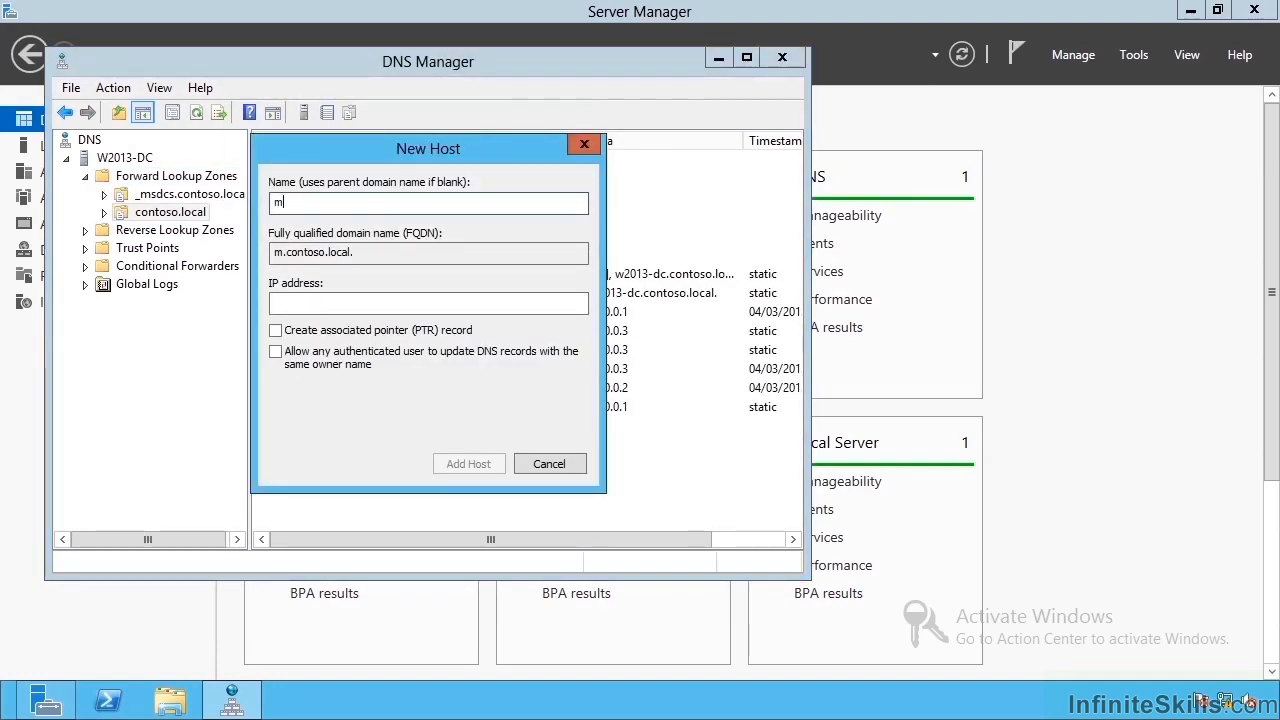
pyautogui.write('yhostheadered')
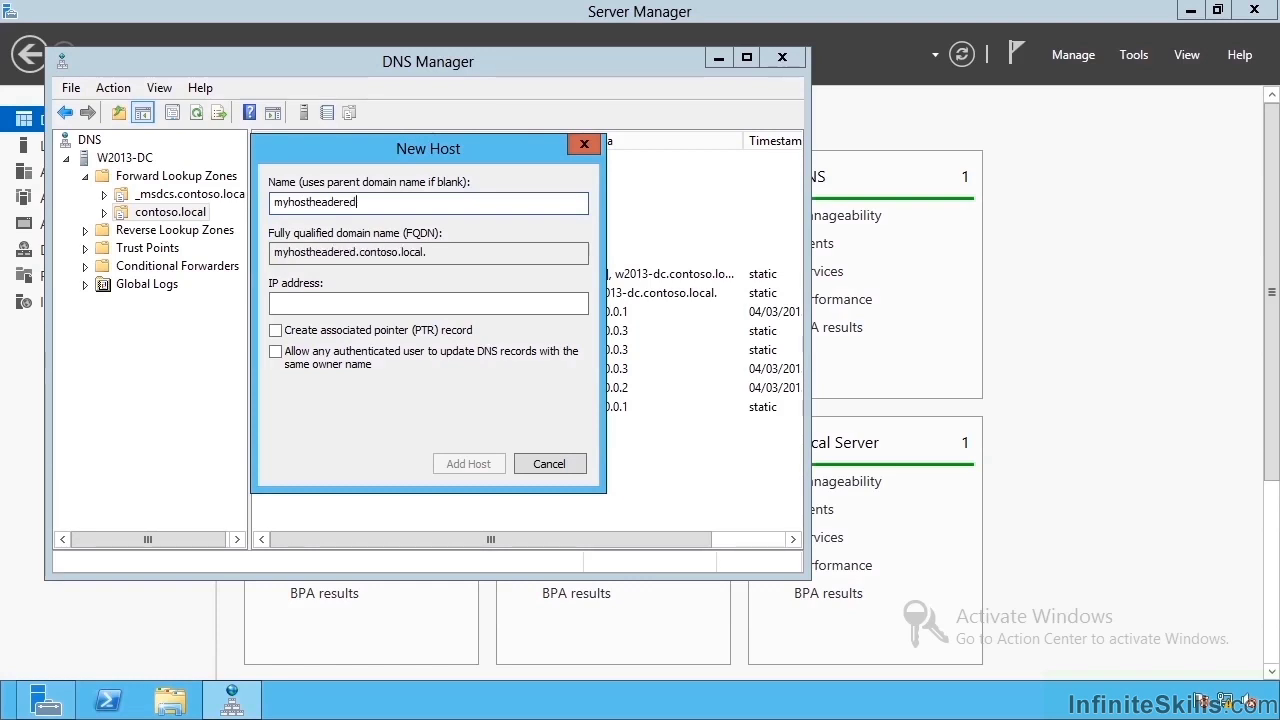
pyautogui.write('site')
pyautogui.click(452, 303)
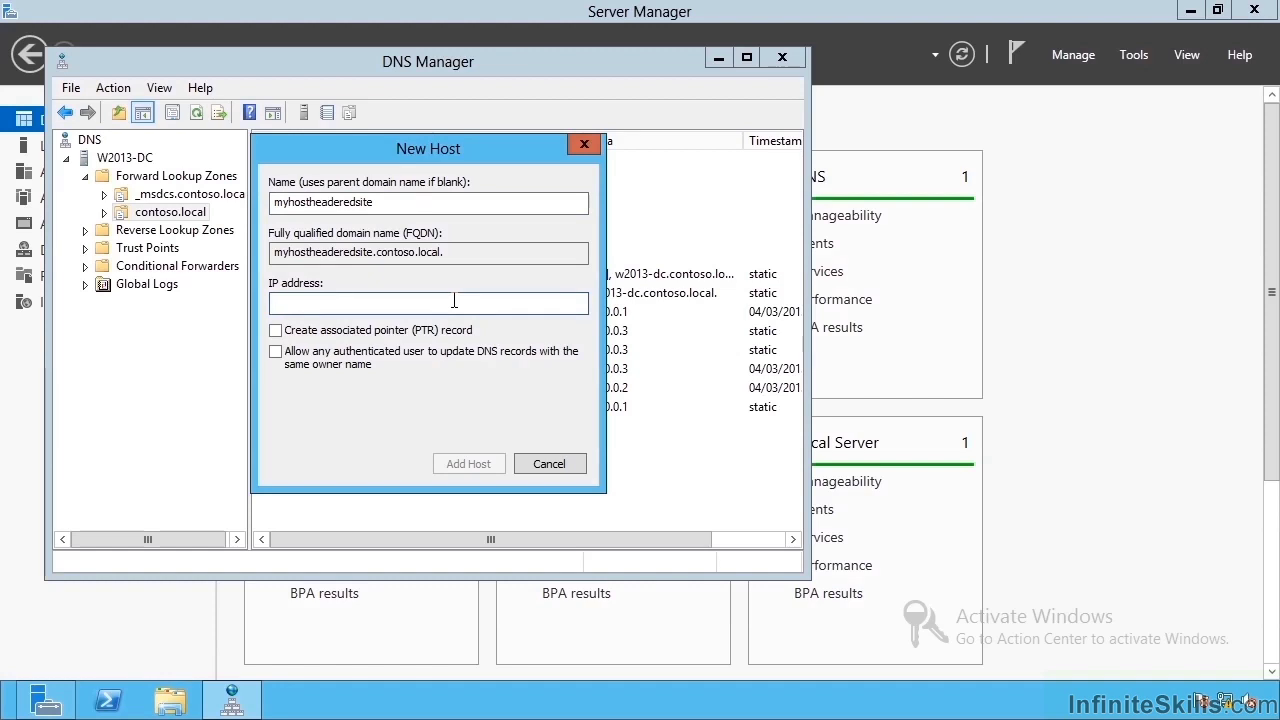
pyautogui.write('10.0.0.3')
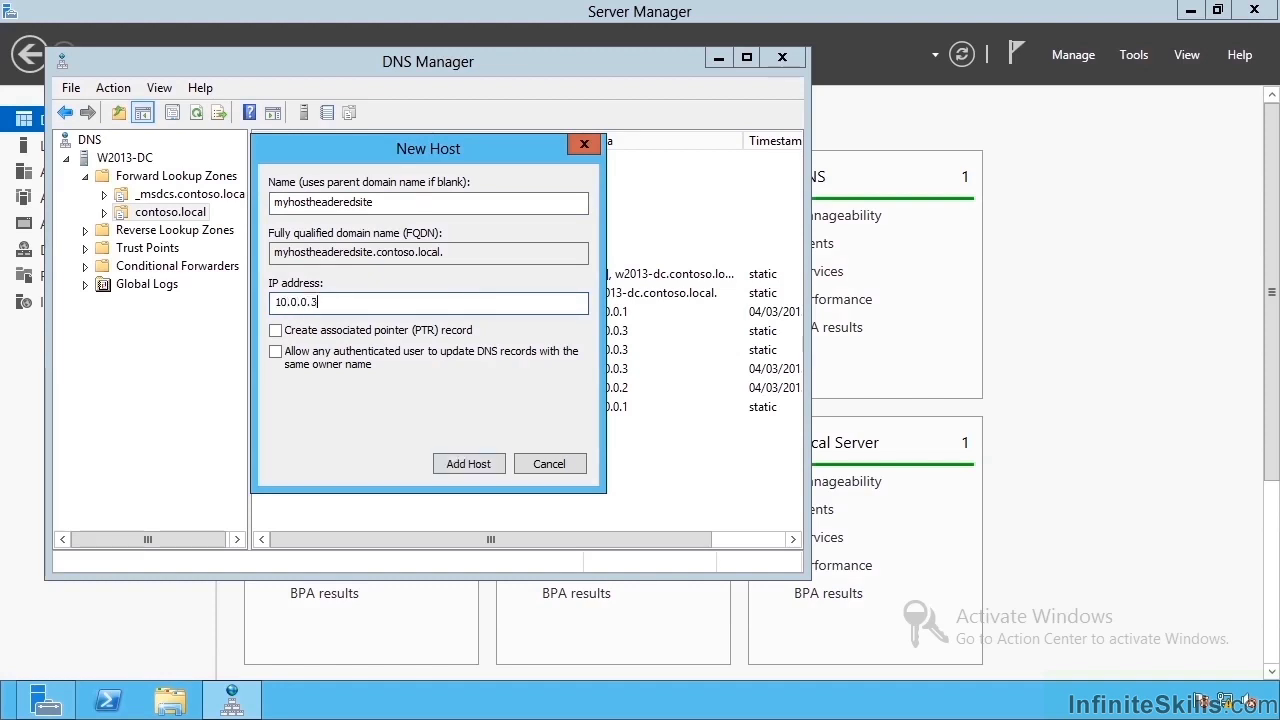
pyautogui.click(472, 464)
pyautogui.click(548, 463)
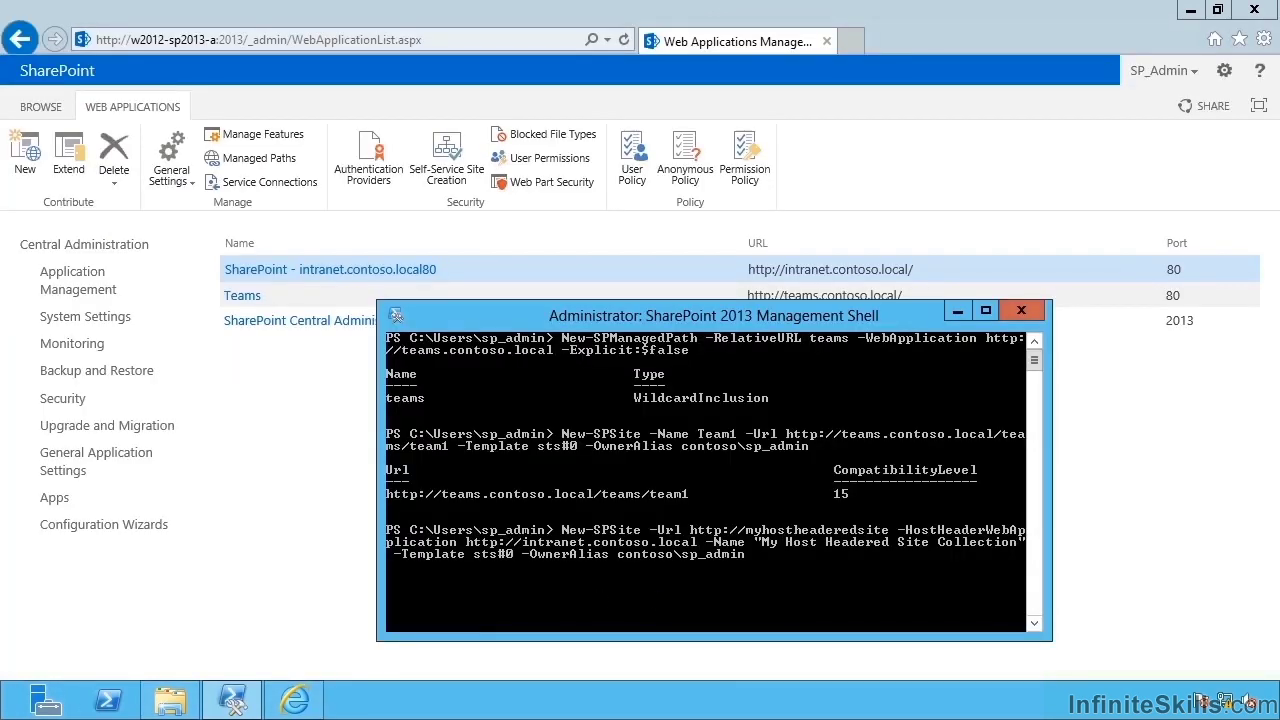
pyautogui.click(846, 32)
pyautogui.write('http')
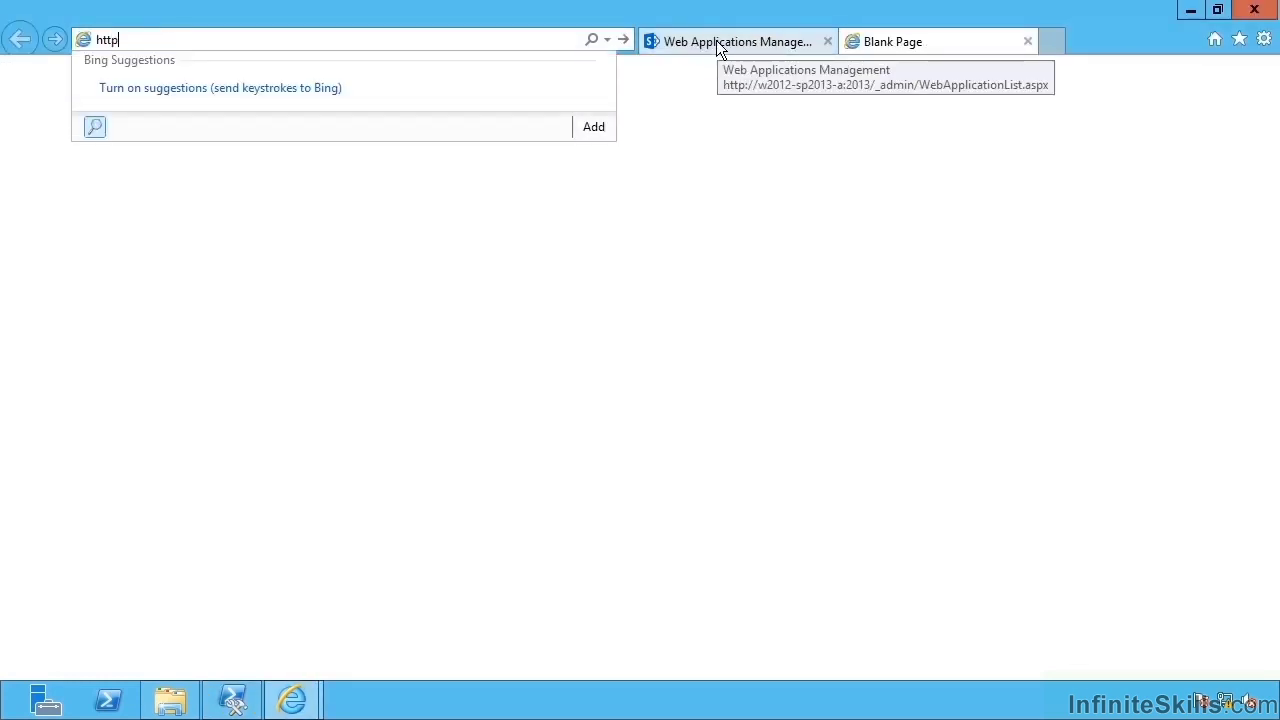
pyautogui.write('://myhostheaderedsite')
pyautogui.press('Return')
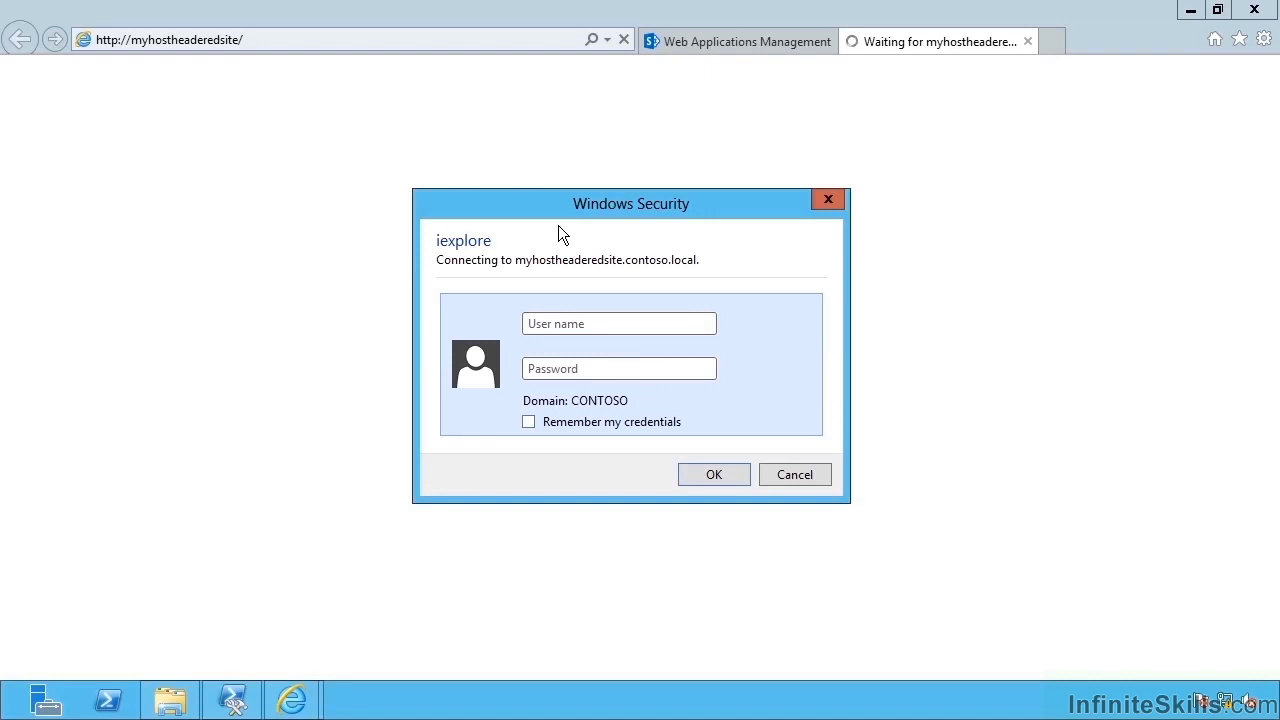
pyautogui.write('sp_admin')
pyautogui.press('Tab')
pyautogui.write('Pa$$w0rd')
pyautogui.press('Return')
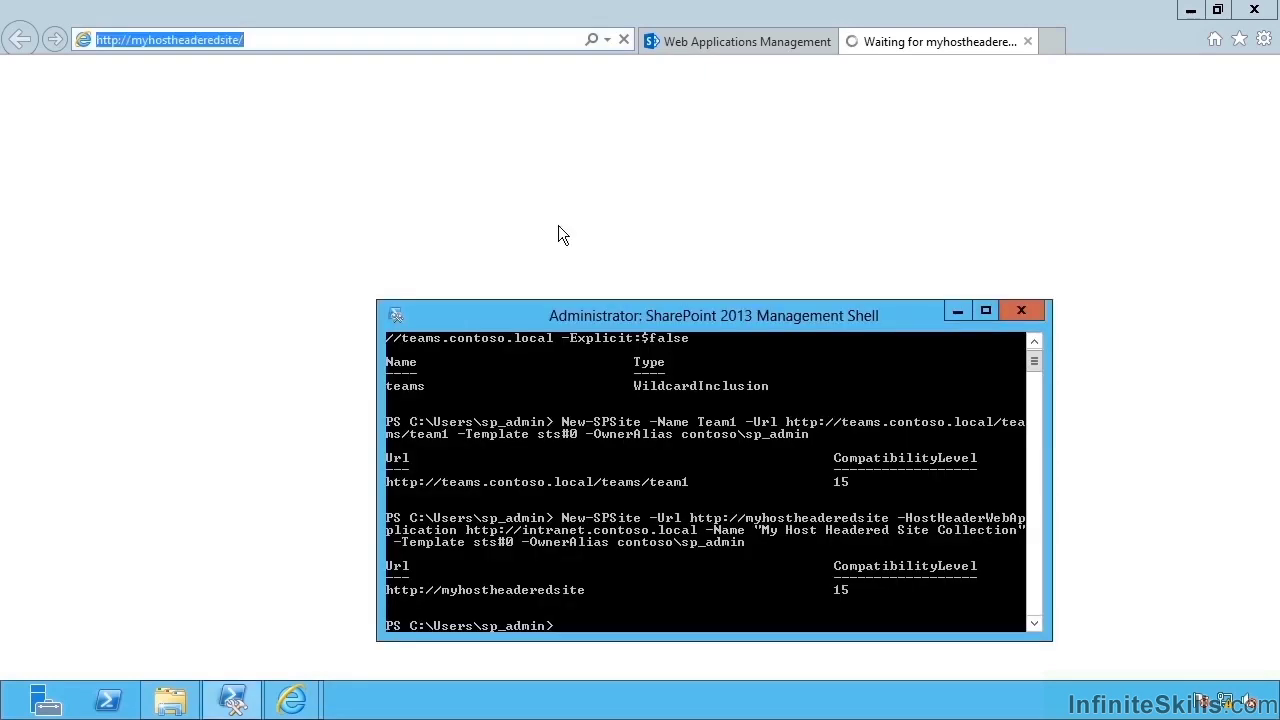
pyautogui.click(558, 234)
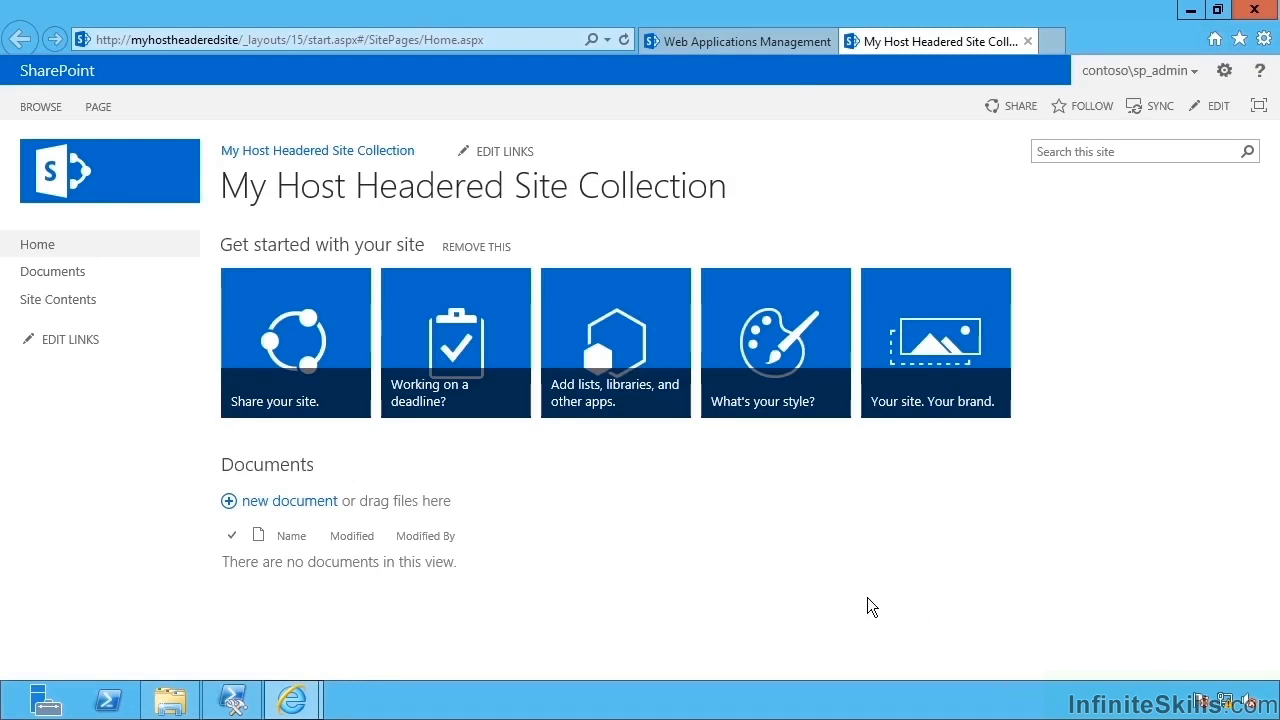
# Run Set-SPSiteURL, Get-SPSiteURL and Remove-SPSiteURL without parameters in the Management Shell.
pyautogui.click(233, 700)
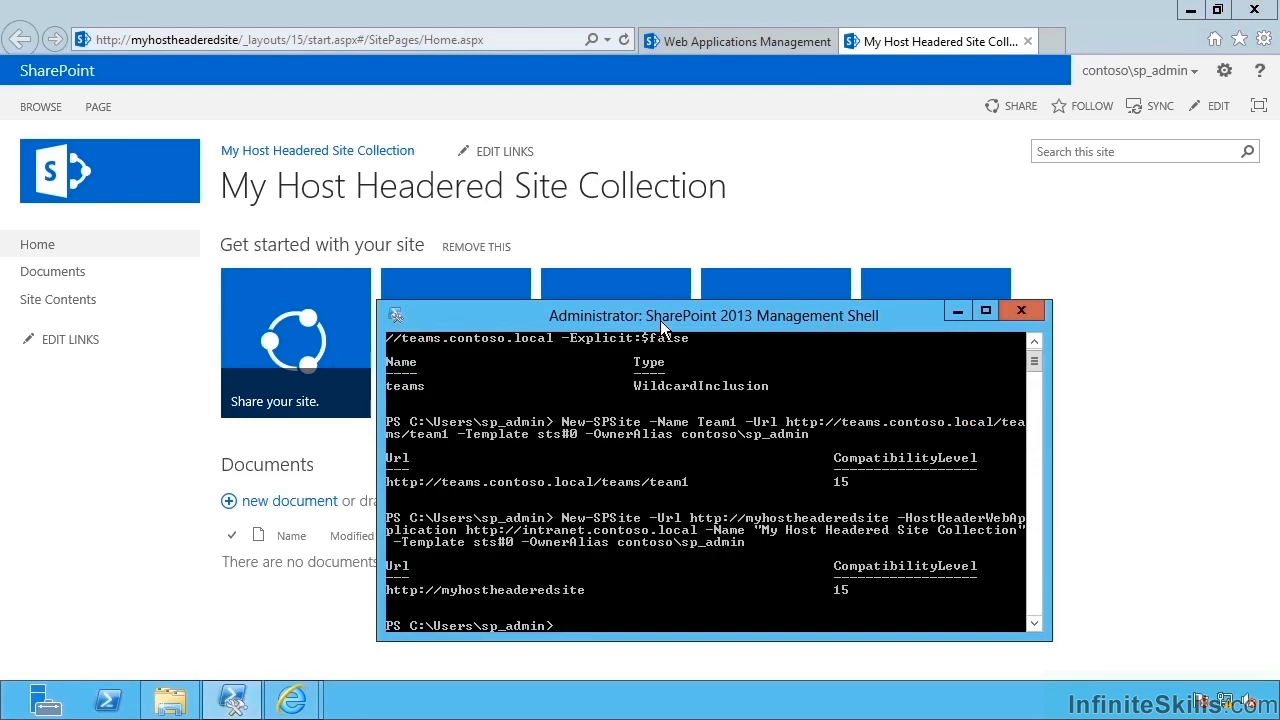
pyautogui.write('set-spsiteurl')
pyautogui.press('Tab')
pyautogui.press('Return')
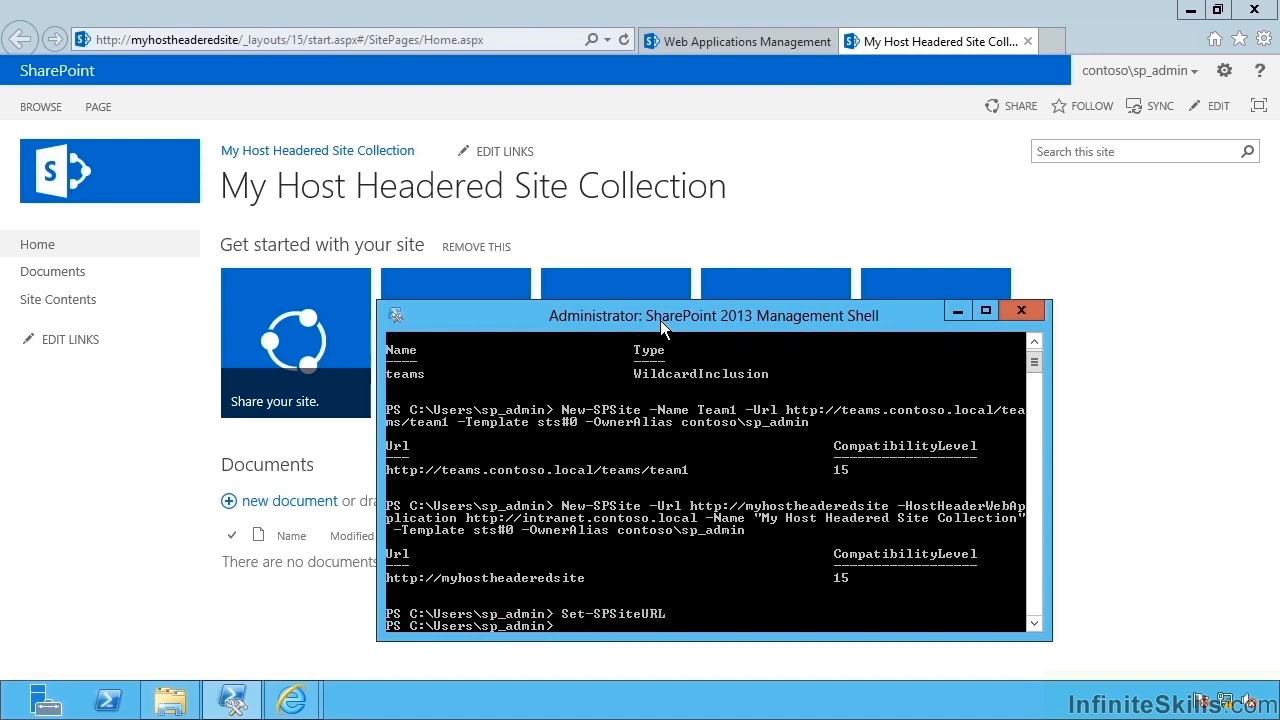
pyautogui.write('Get-SPSiteURL')
pyautogui.press('Return')
pyautogui.write('Remove')
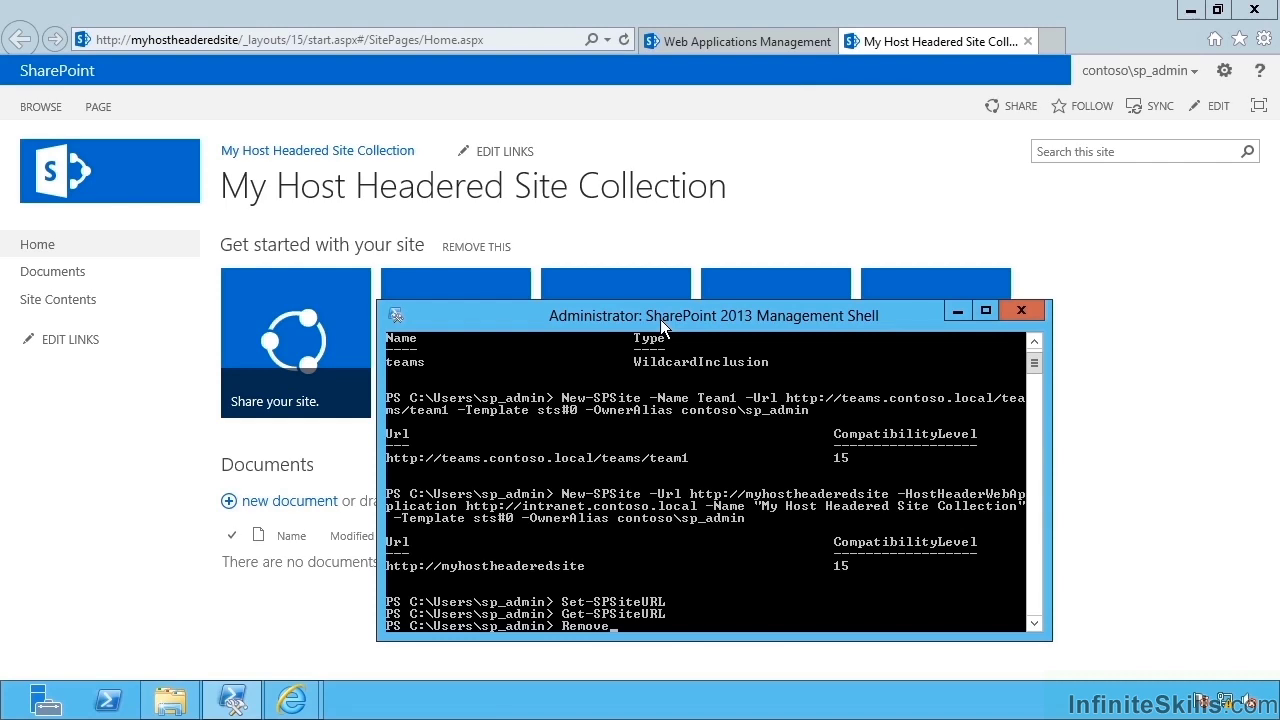
pyautogui.write('-SPSiteU')
pyautogui.press('Tab')
pyautogui.press('Tab')
pyautogui.press('Return')
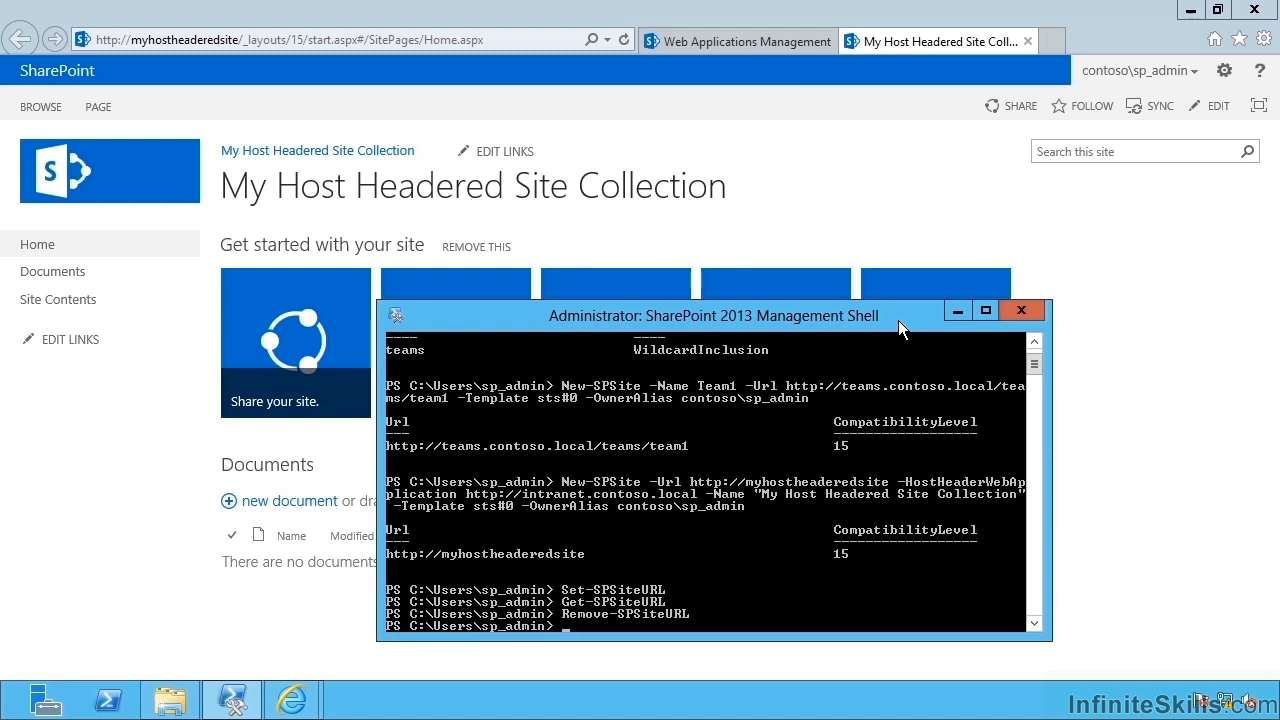
pyautogui.click(1021, 310)
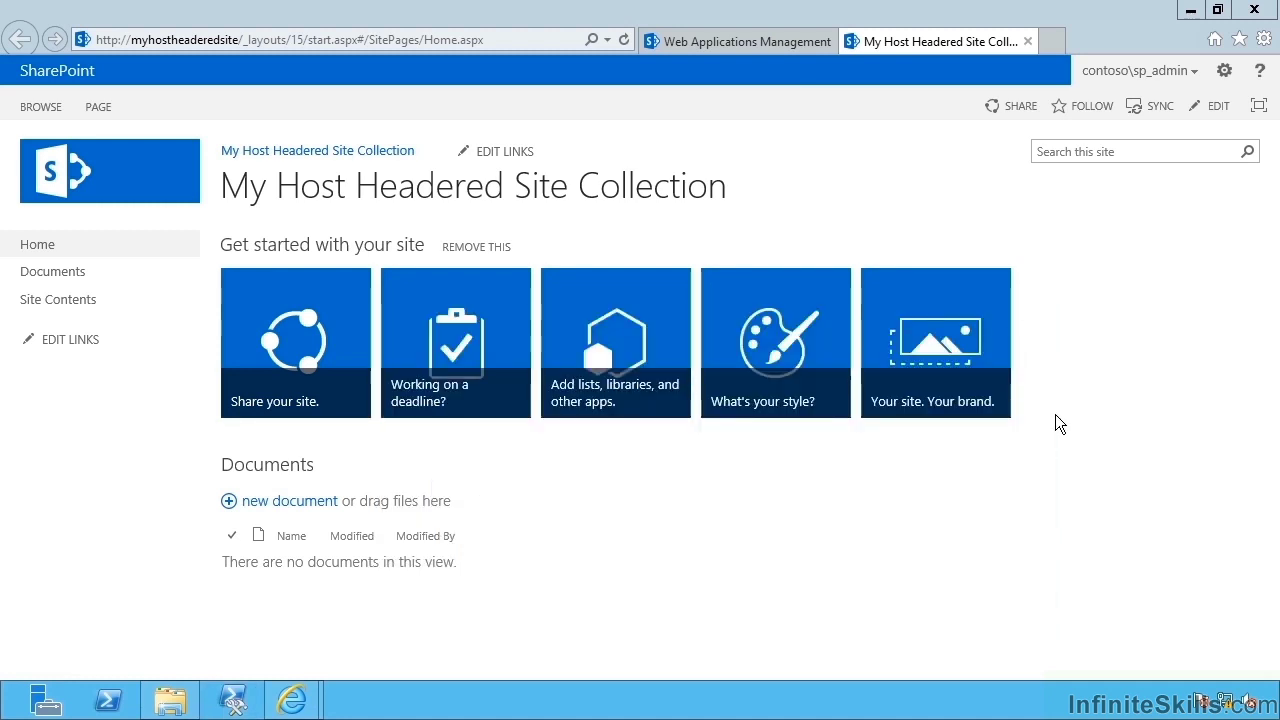